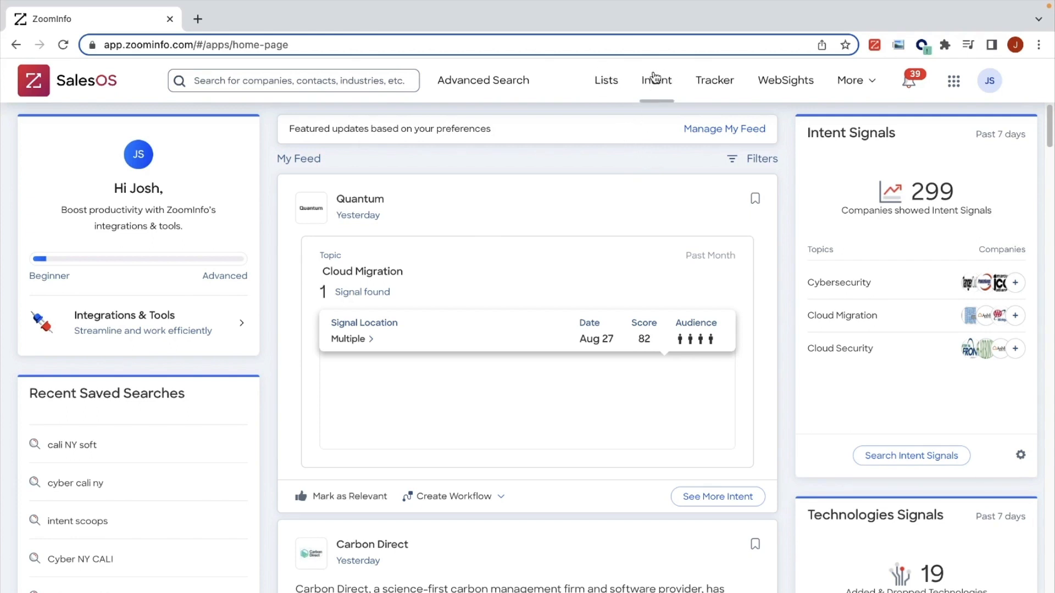
Step: Open WebSights, look over its domain management page, and return to the visitor analytics
click(786, 82)
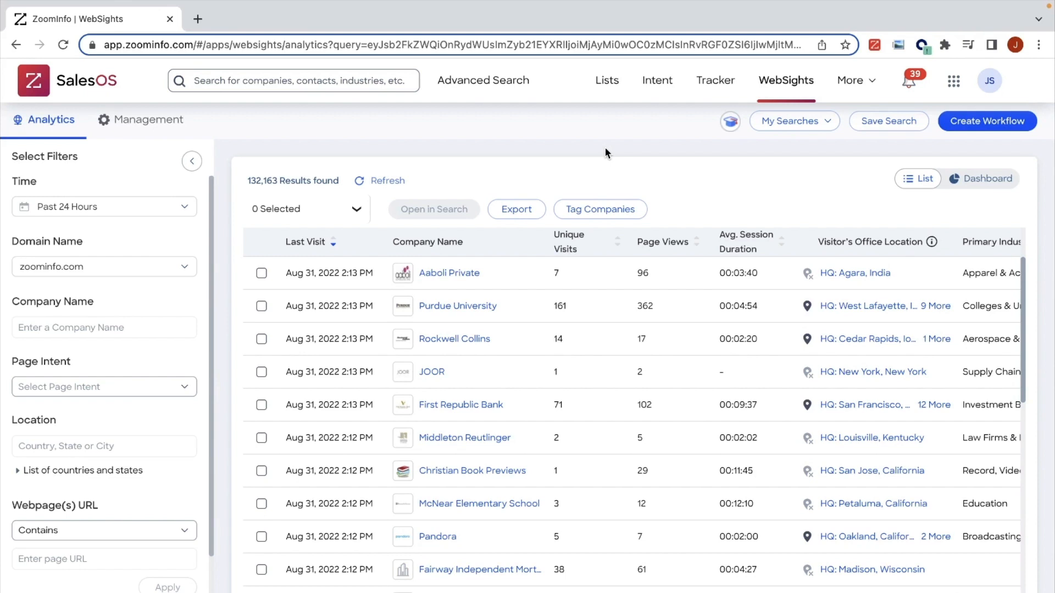
click(167, 124)
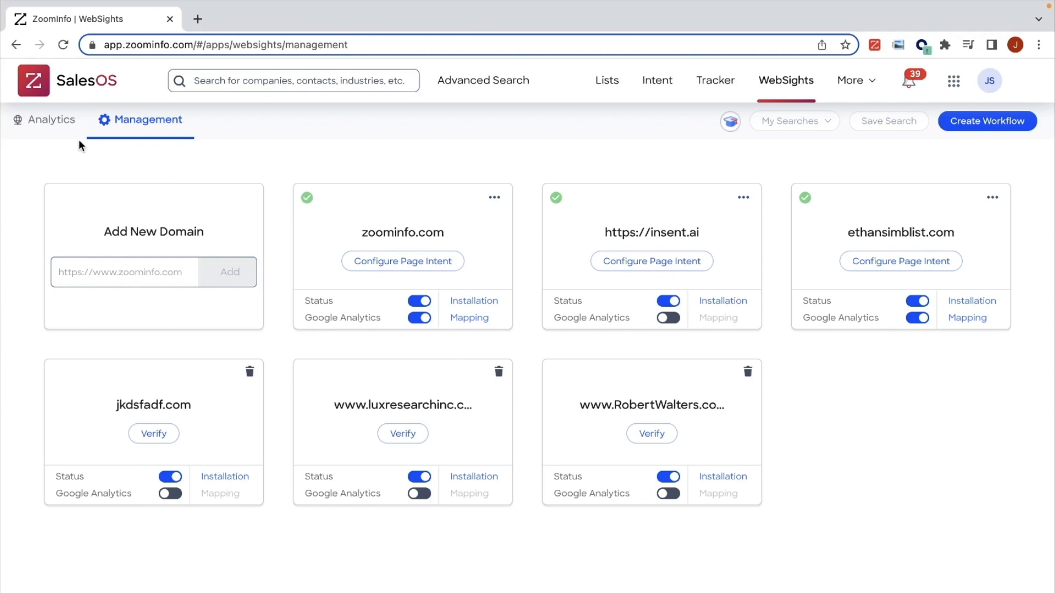
click(55, 120)
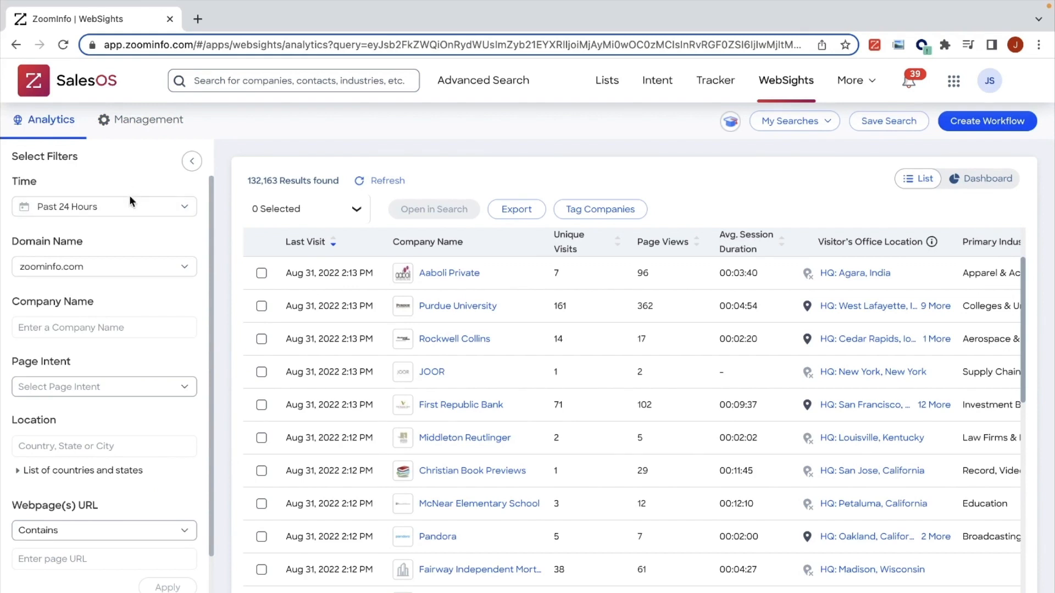
Step: Look over the ranges available in the Time filter without changing the selection
click(158, 212)
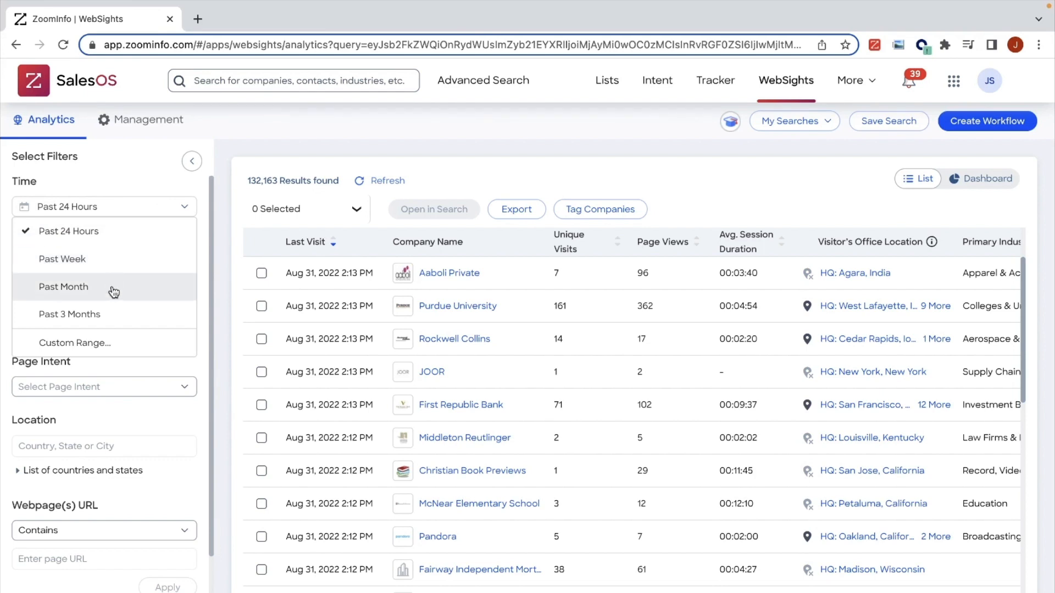
click(123, 176)
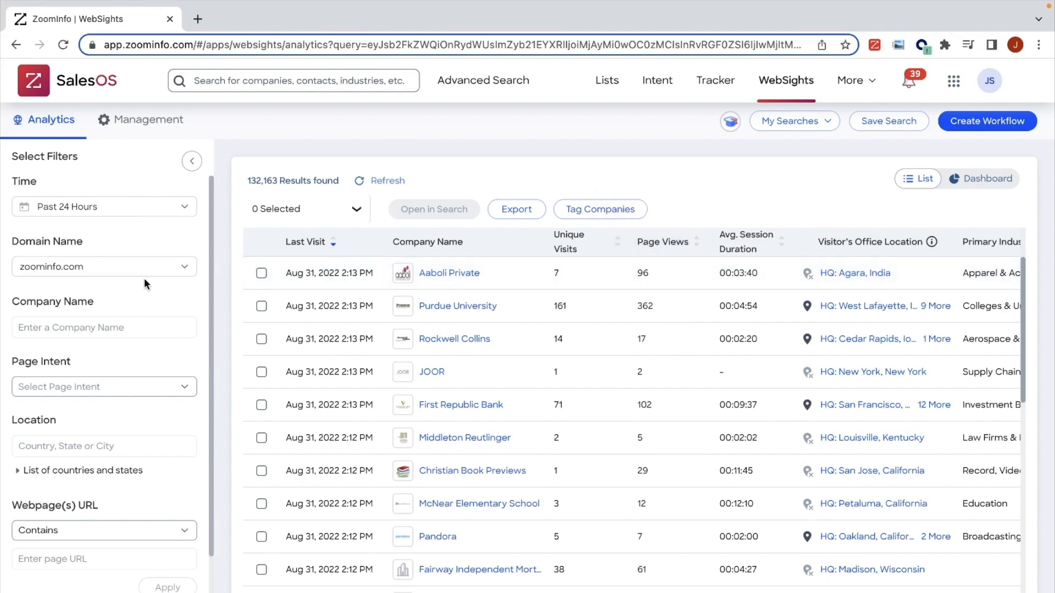
Step: Try a minimum of 5 for Unique Visits and for Page Views, clearing each value again
scroll(139, 278, down, 3)
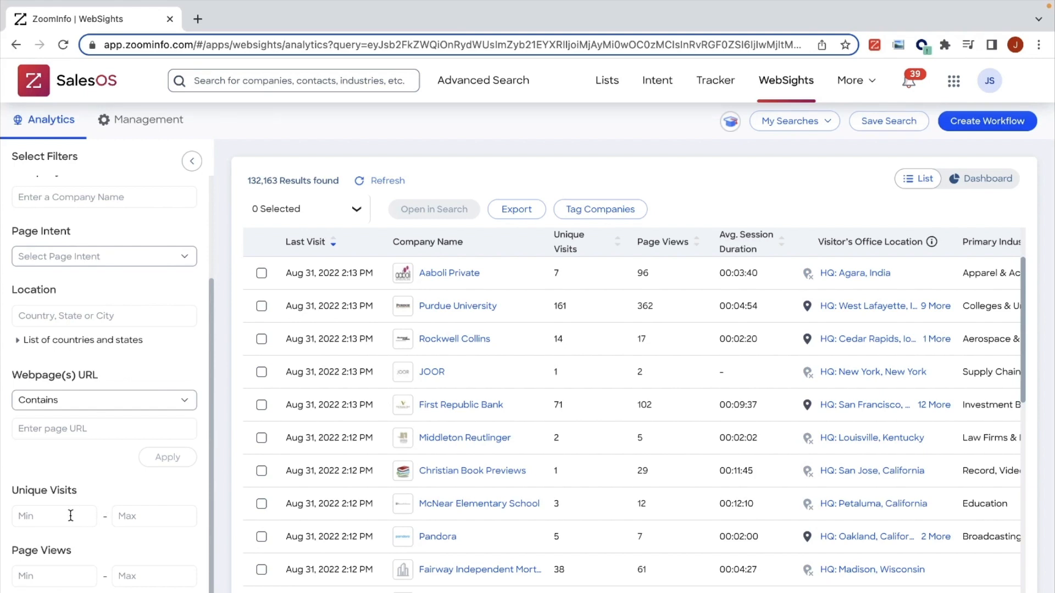
click(70, 515)
text(5)
drag(36, 516, 14, 520)
key(BackSpace)
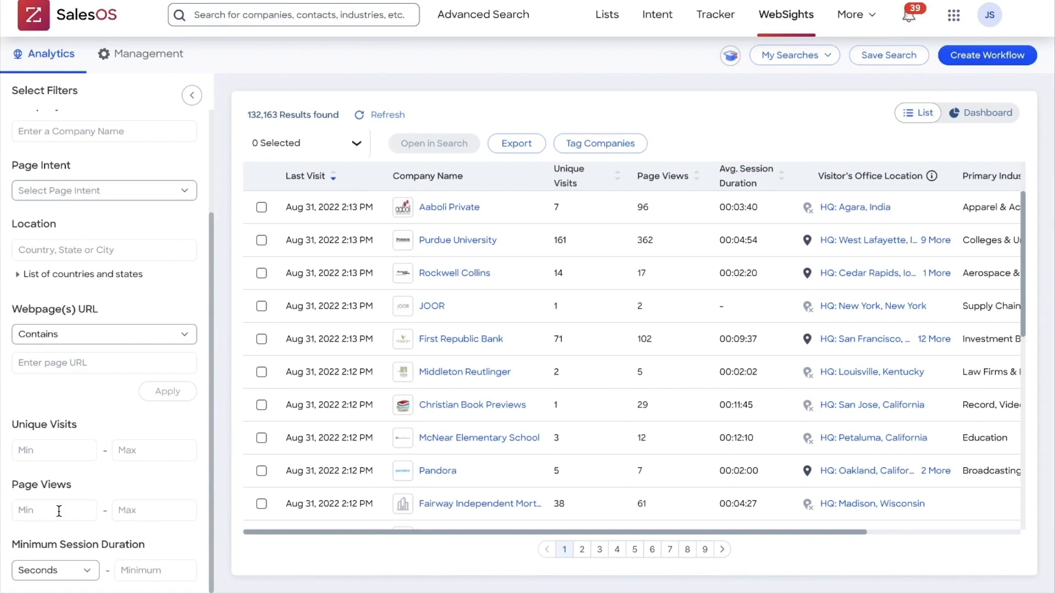
click(59, 511)
text(5)
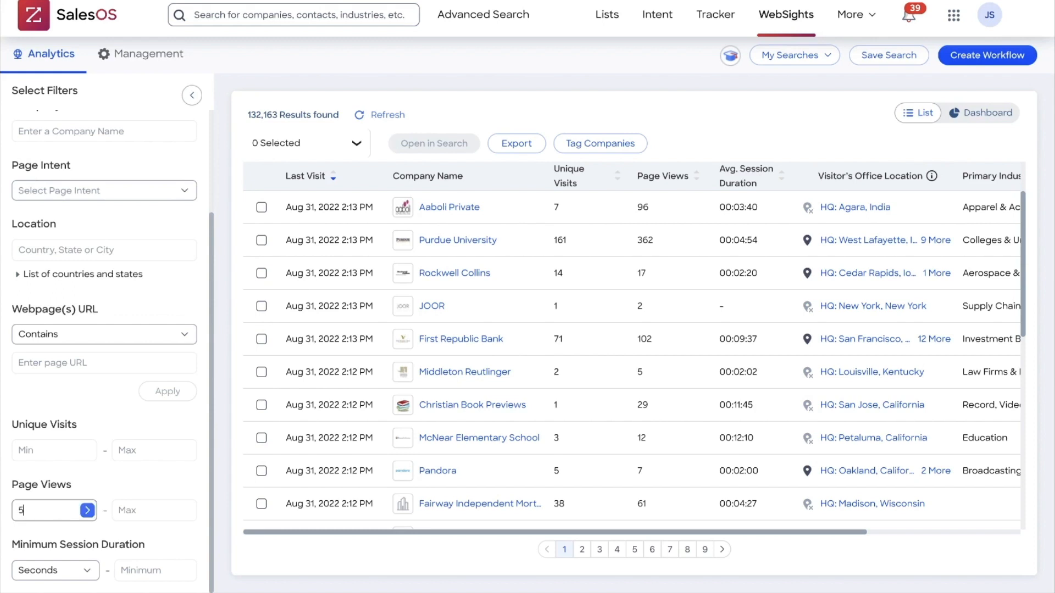
key(BackSpace)
Step: Look over the units available for the Minimum Session Duration filter
click(84, 573)
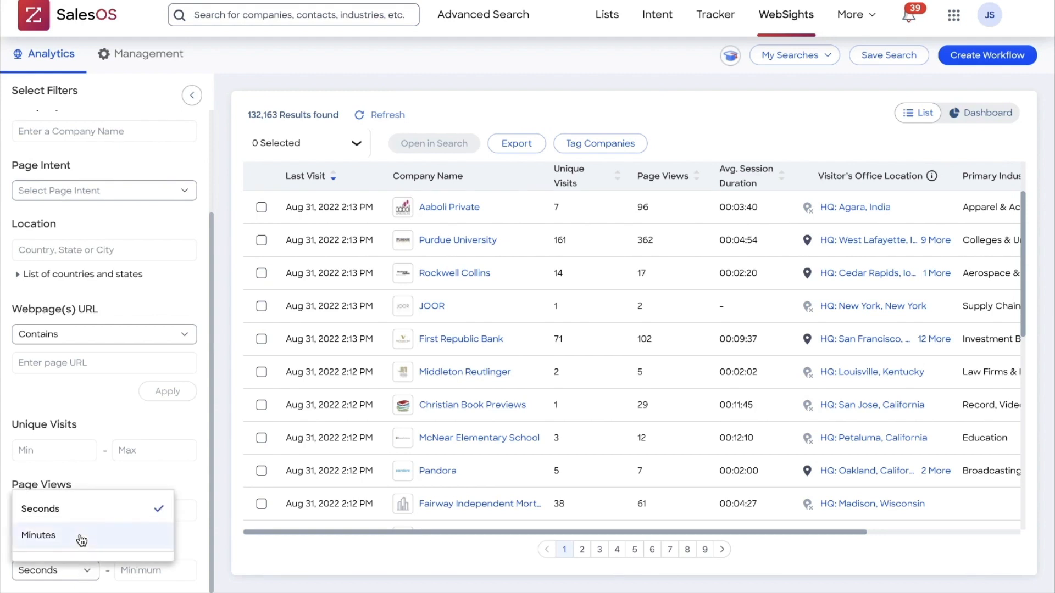
scroll(173, 468, up, 5)
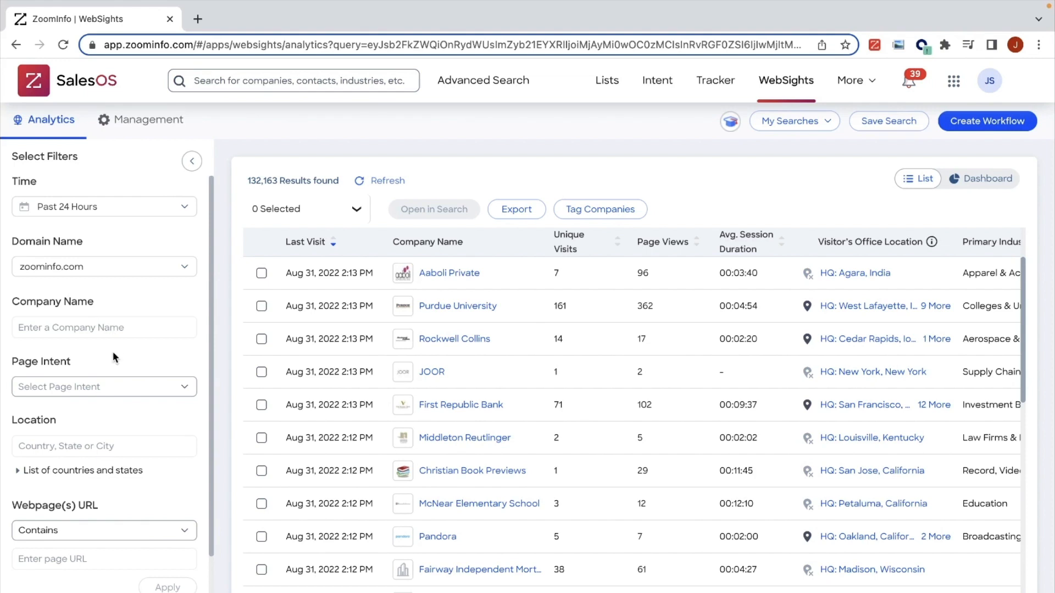
Step: Review the Page Intent filter's levels and the intent conditions set for zoominfo.com, returning to the visitor analytics
scroll(112, 351, down, 1)
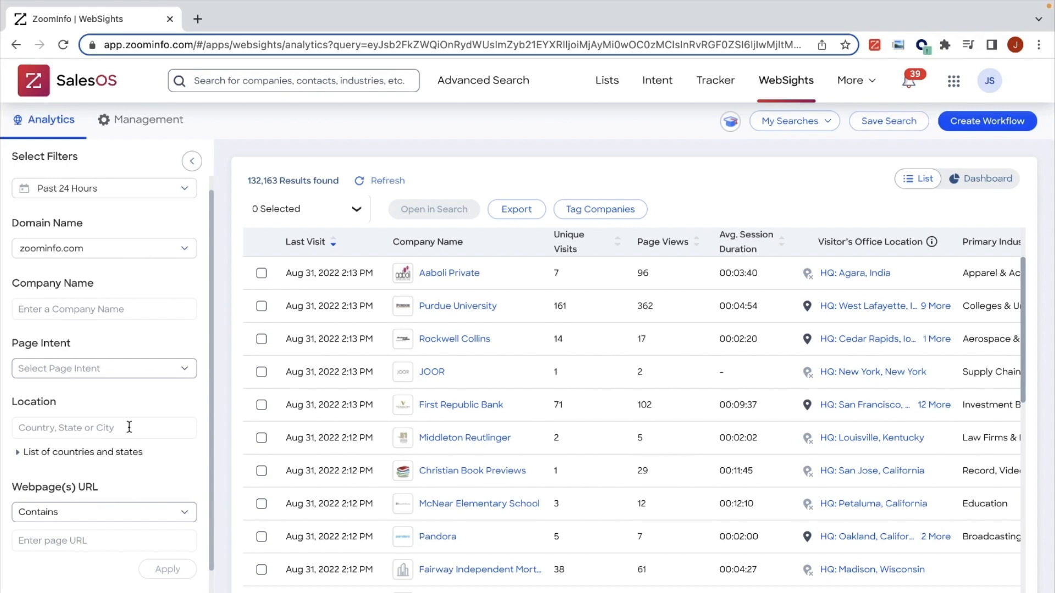
click(182, 377)
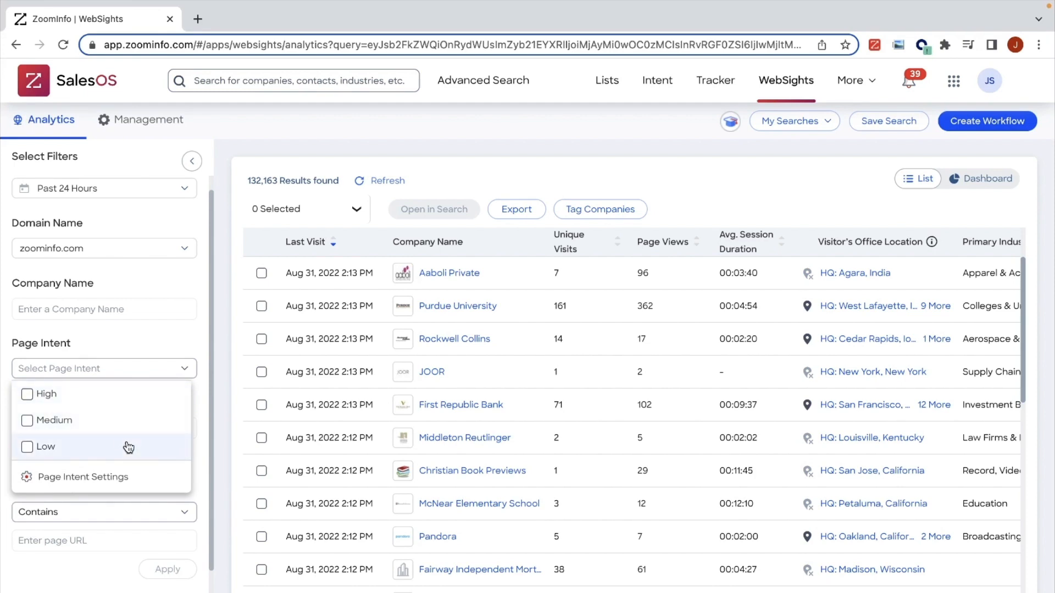
click(119, 487)
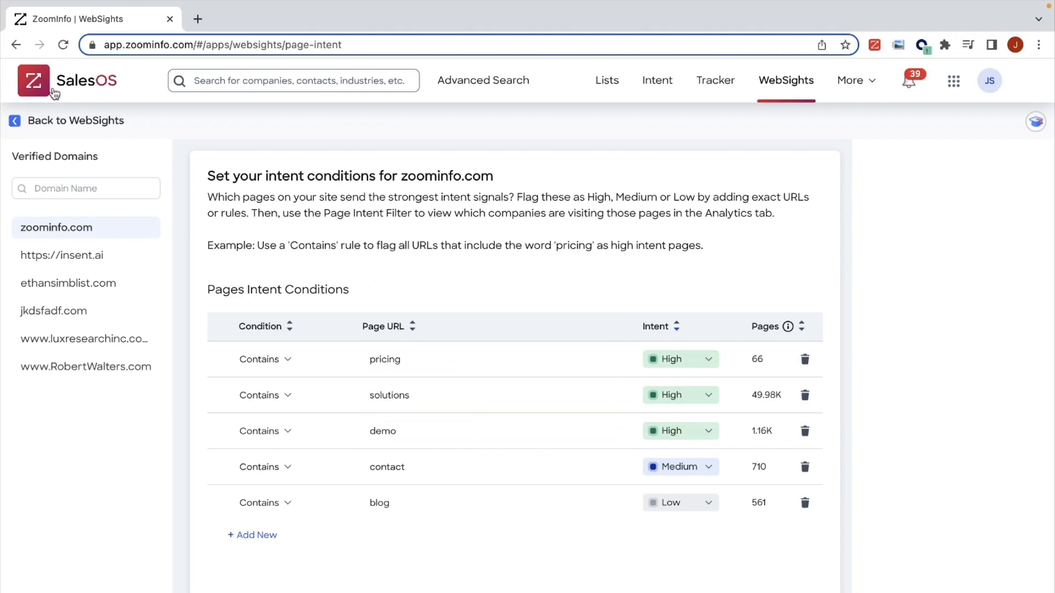
click(10, 48)
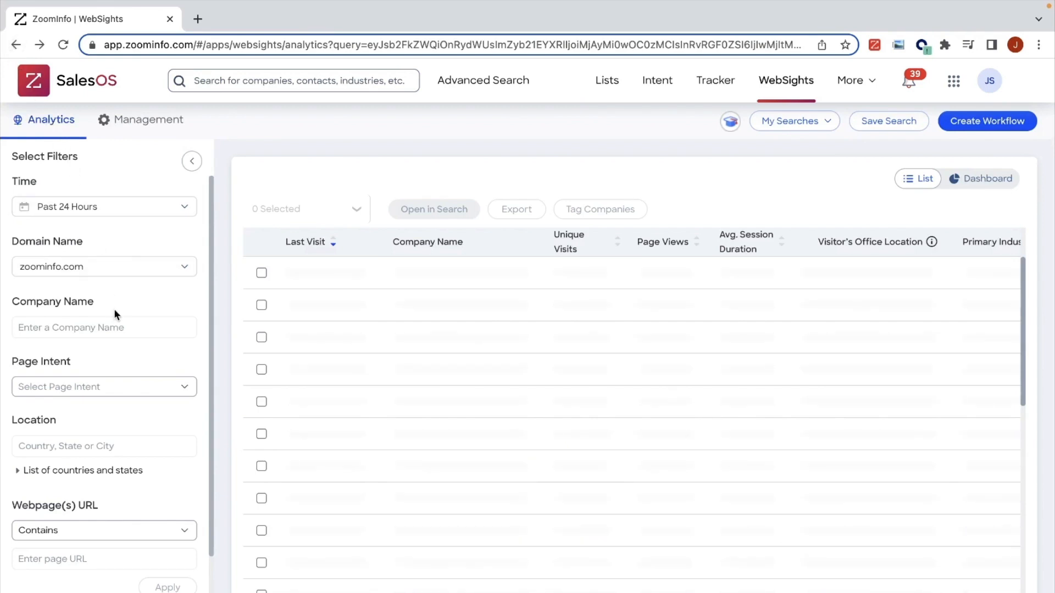
click(176, 388)
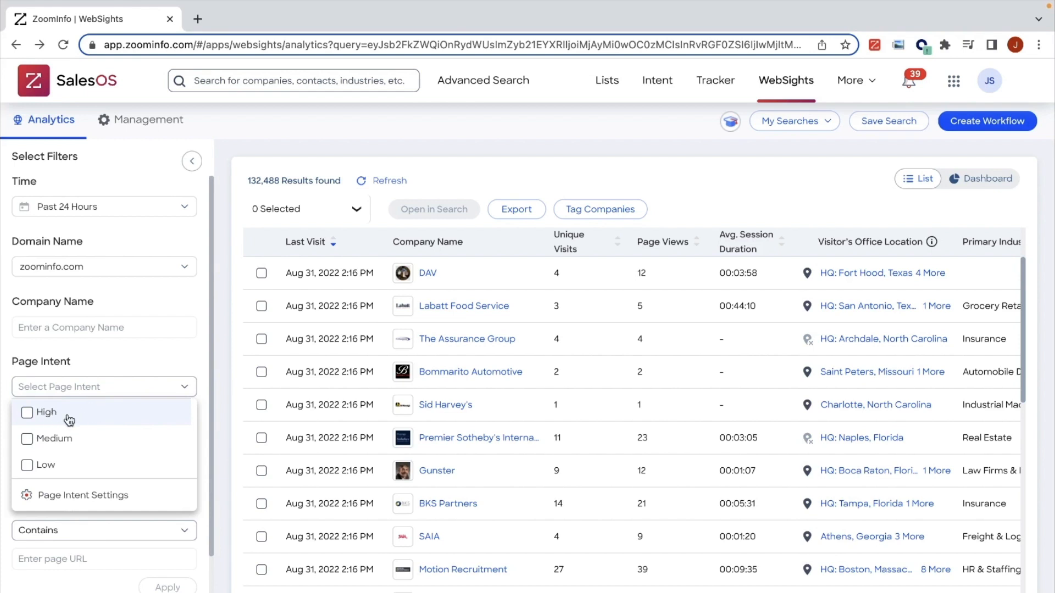
click(152, 354)
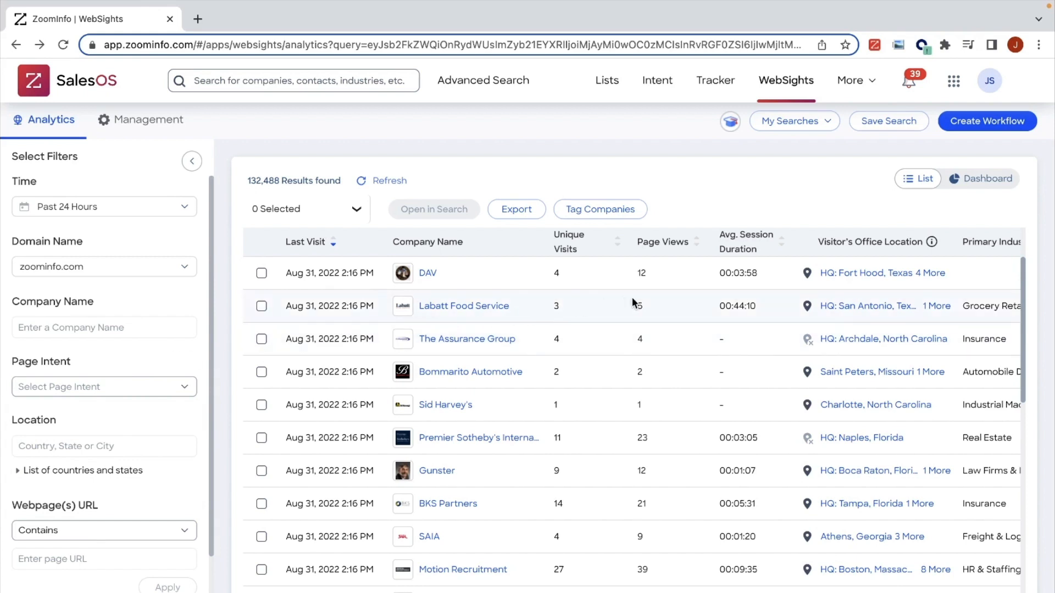
Step: Filter the visiting companies to those that viewed webpage URLs containing "pricing"
mouse_move(644, 441)
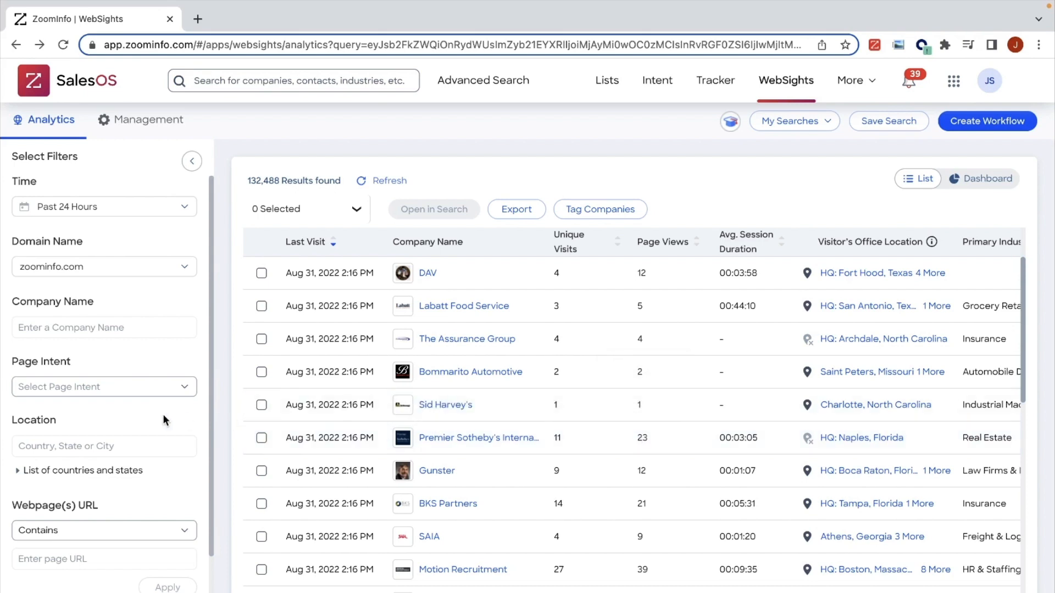
scroll(163, 414, down, 2)
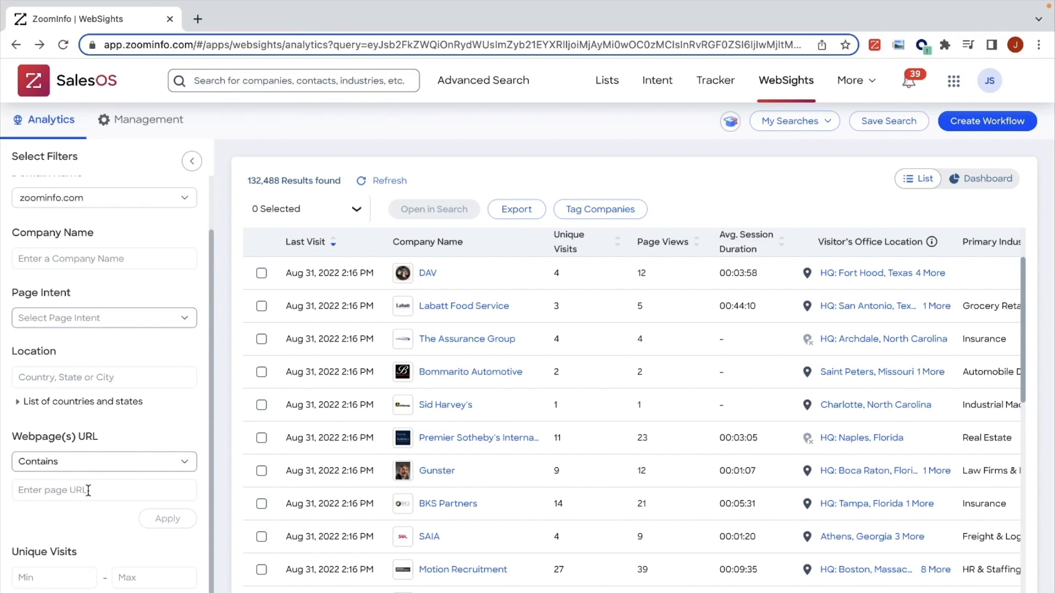
scroll(88, 491, down, 1)
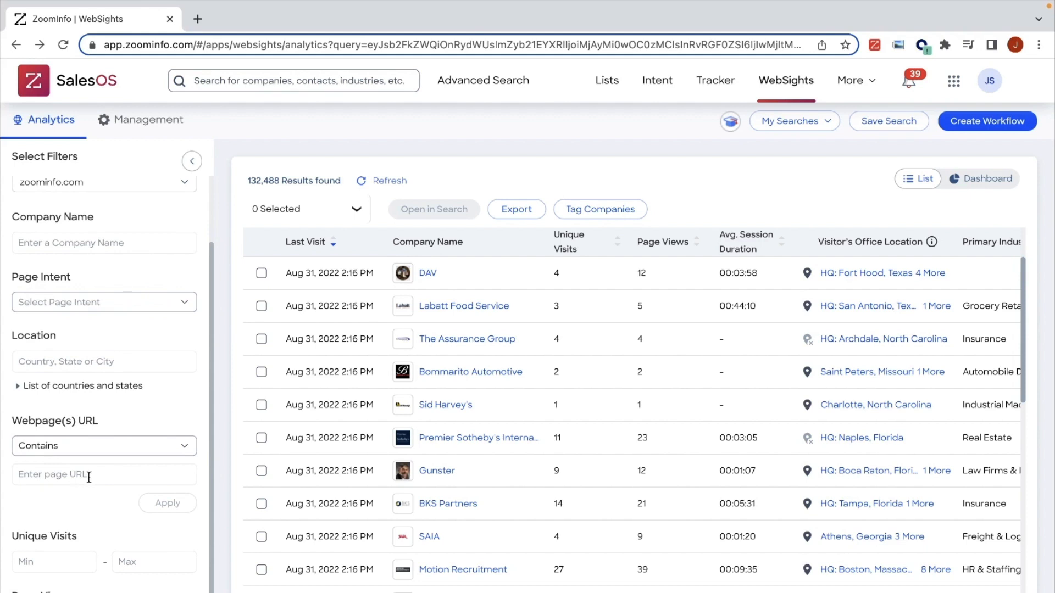
click(89, 477)
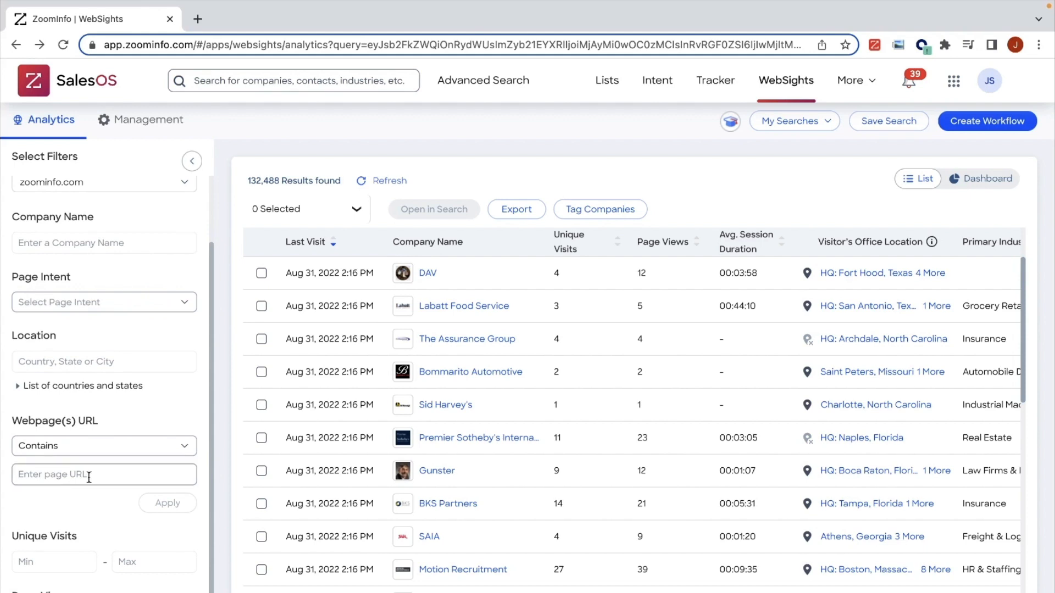
text(pricing)
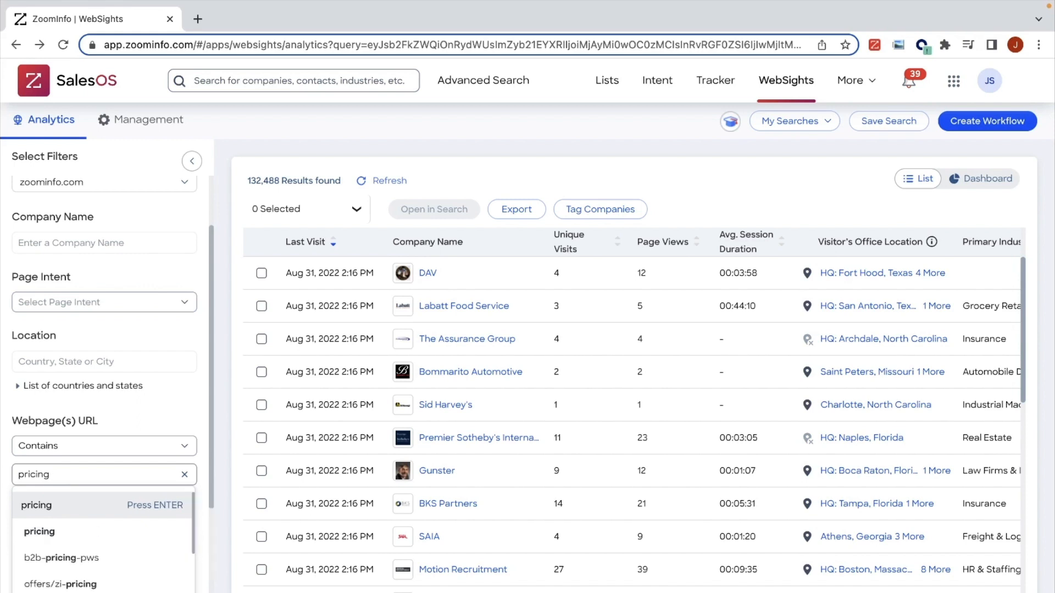
click(88, 532)
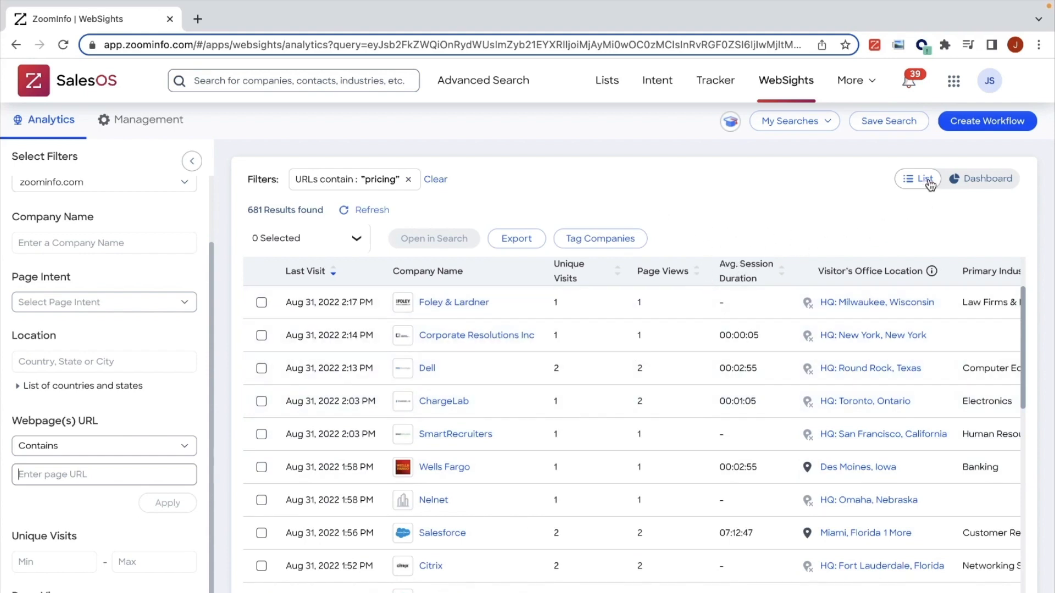
Step: Examine the dashboard view of the filtered visits, covering key highlights, behavior, most visited companies and pages, company insights and locations
click(983, 180)
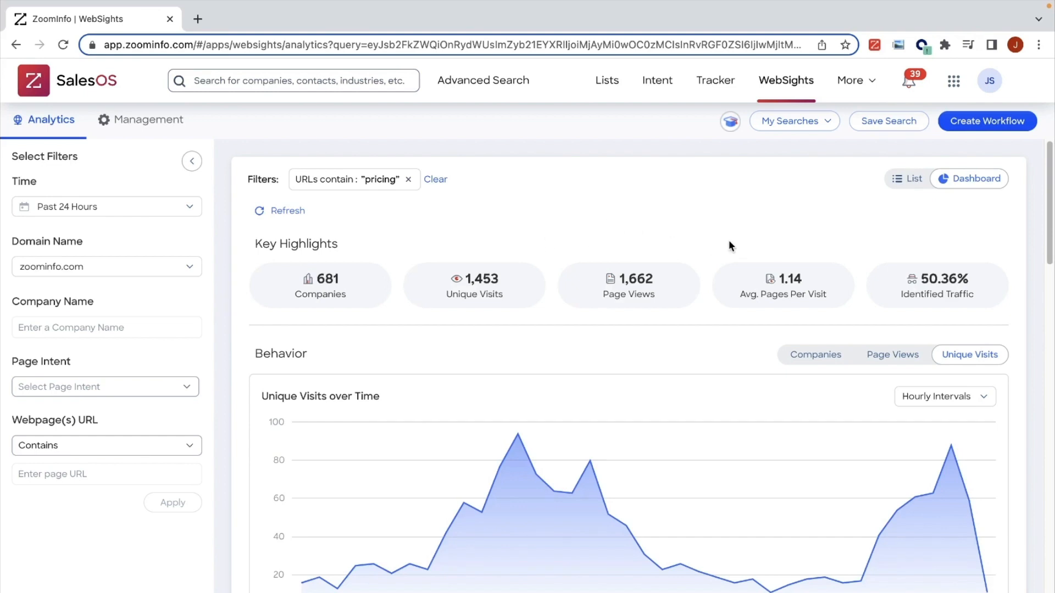
scroll(632, 337, down, 3)
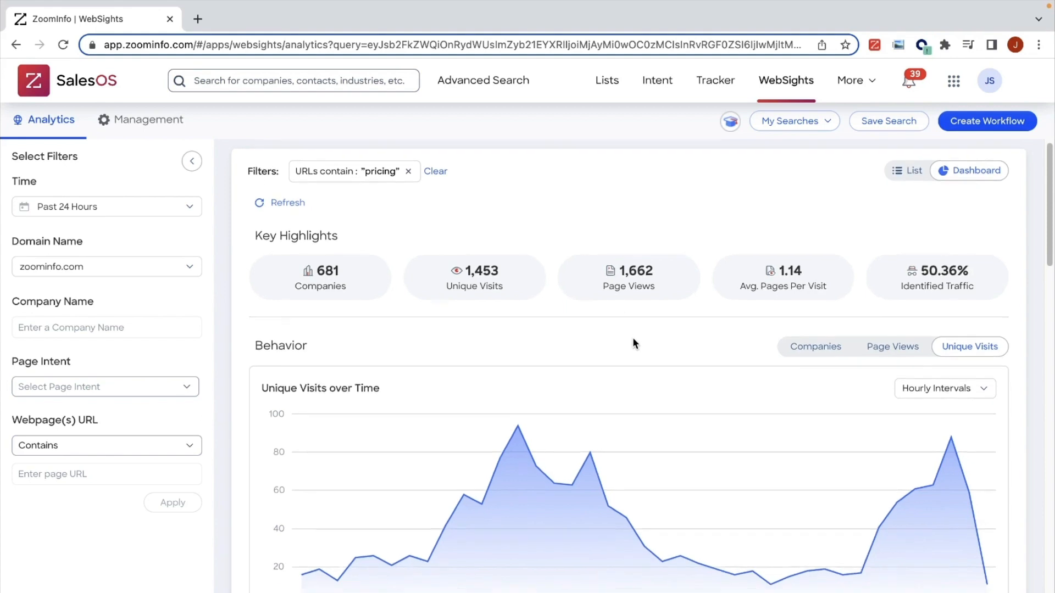
scroll(632, 339, down, 5)
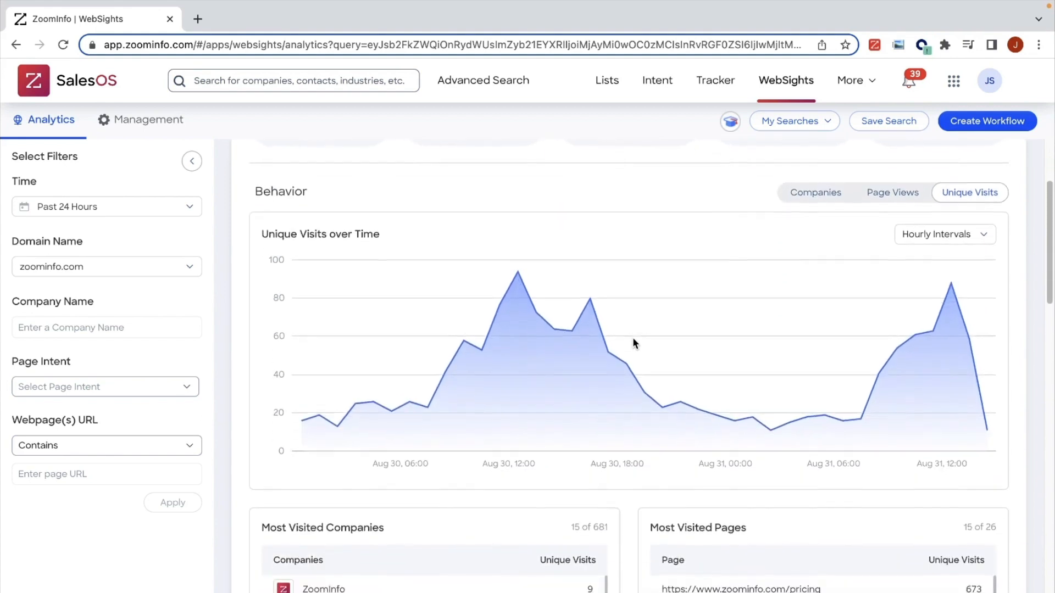
scroll(632, 337, down, 3)
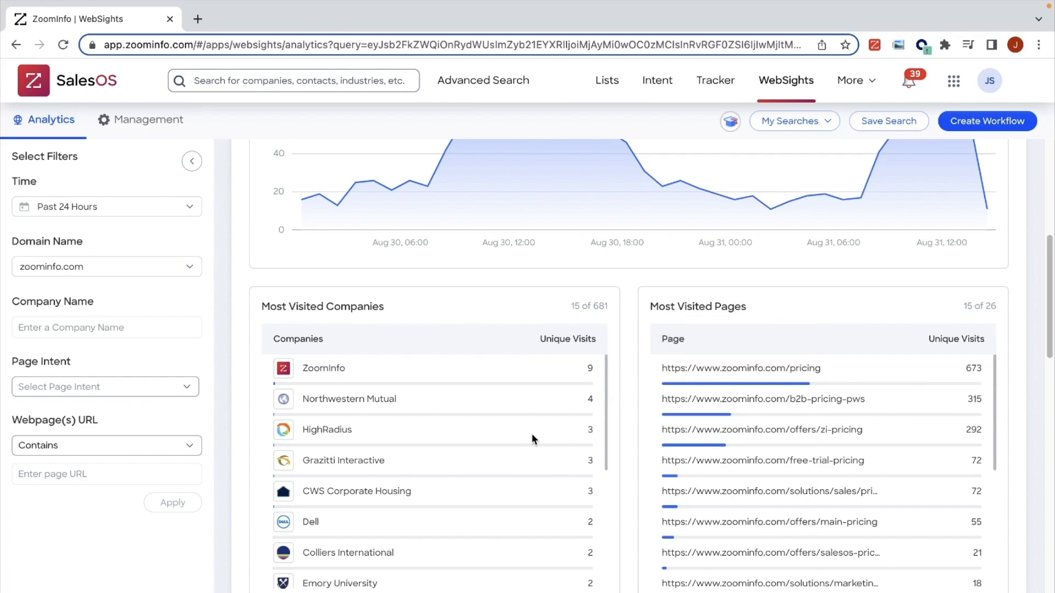
scroll(531, 433, down, 3)
scroll(632, 403, down, 3)
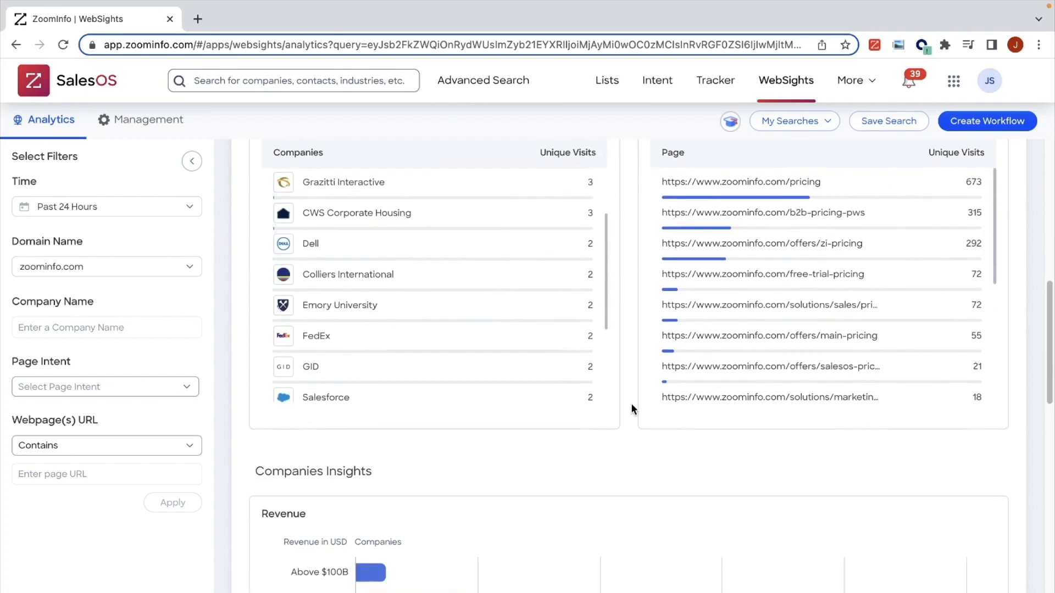
scroll(632, 403, down, 4)
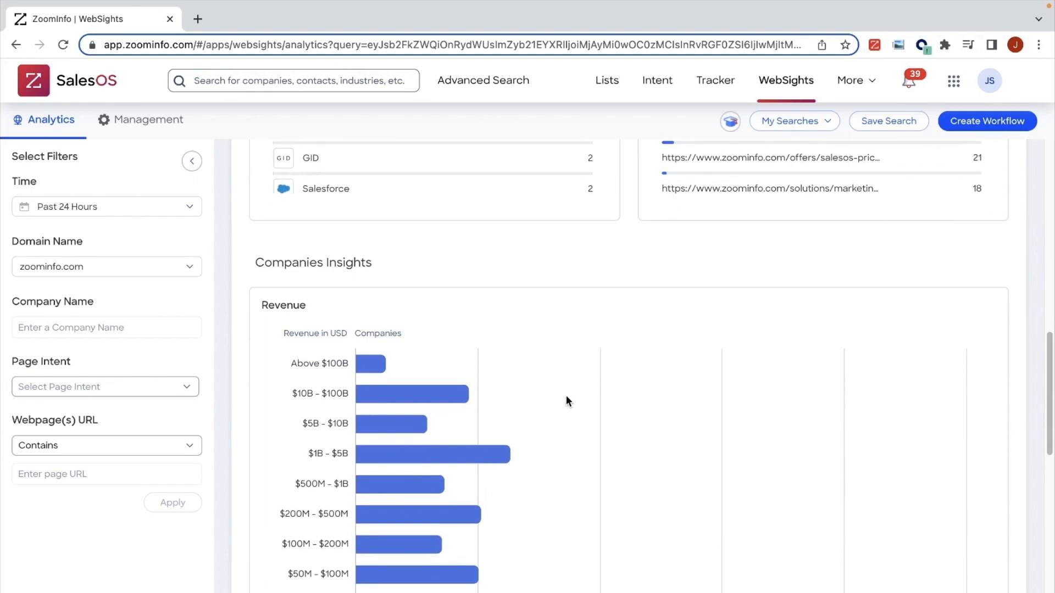
scroll(567, 401, down, 3)
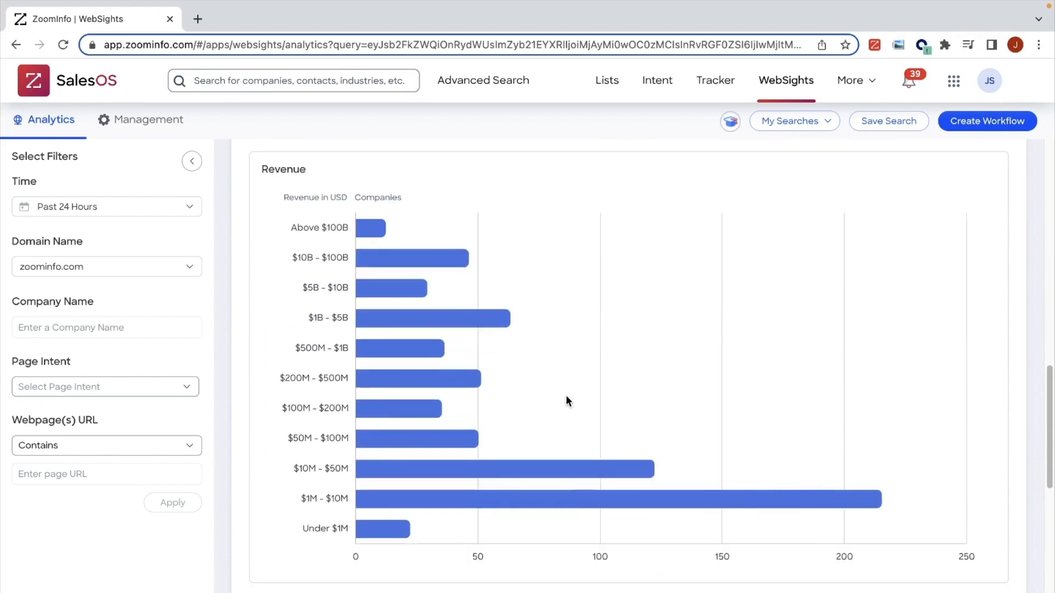
scroll(568, 401, down, 5)
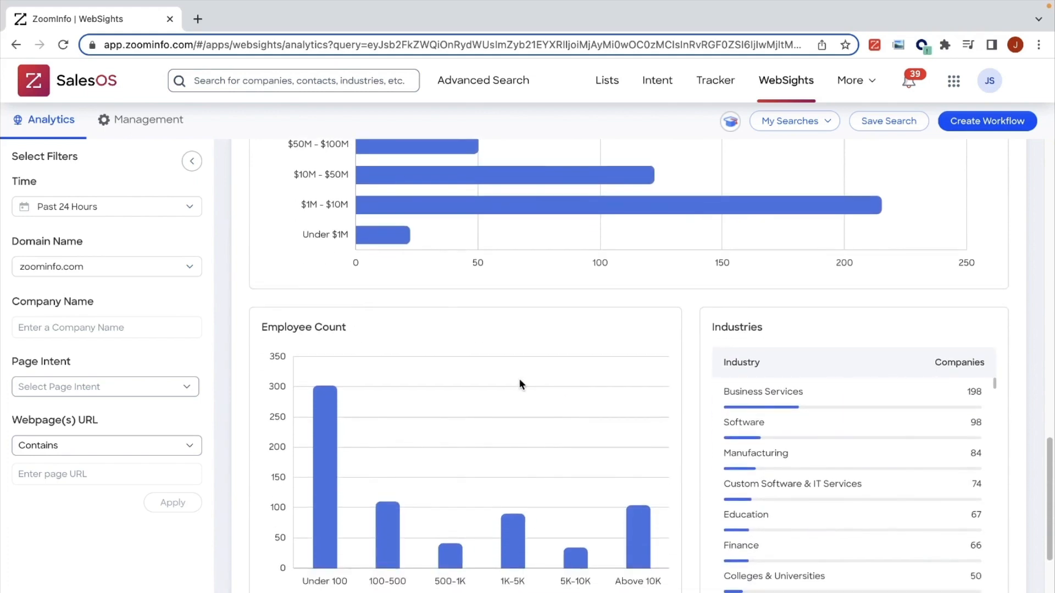
scroll(631, 411, down, 5)
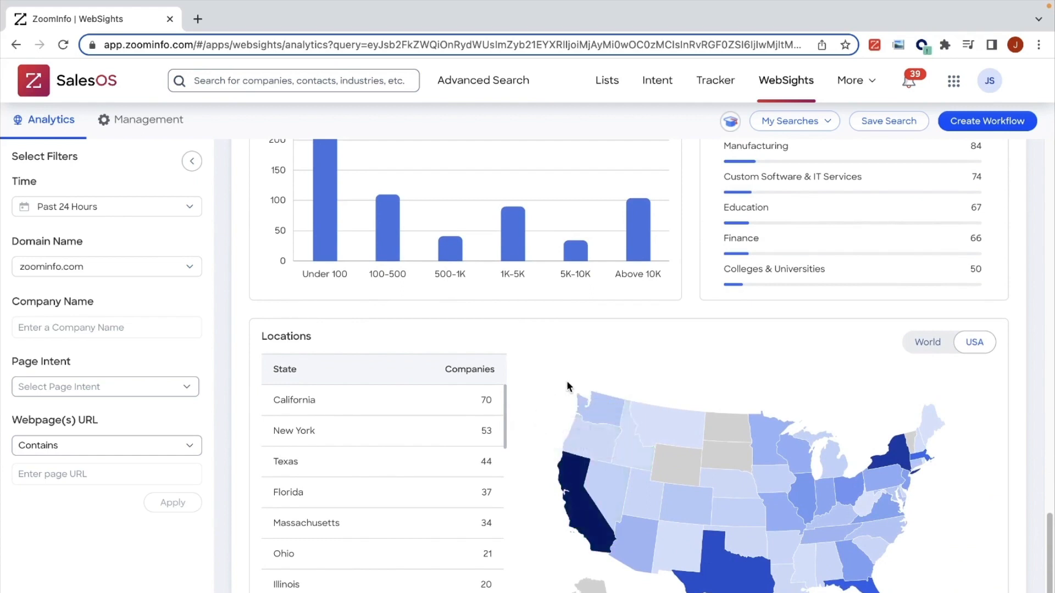
scroll(566, 380, down, 2)
scroll(565, 380, up, 10)
scroll(566, 381, up, 15)
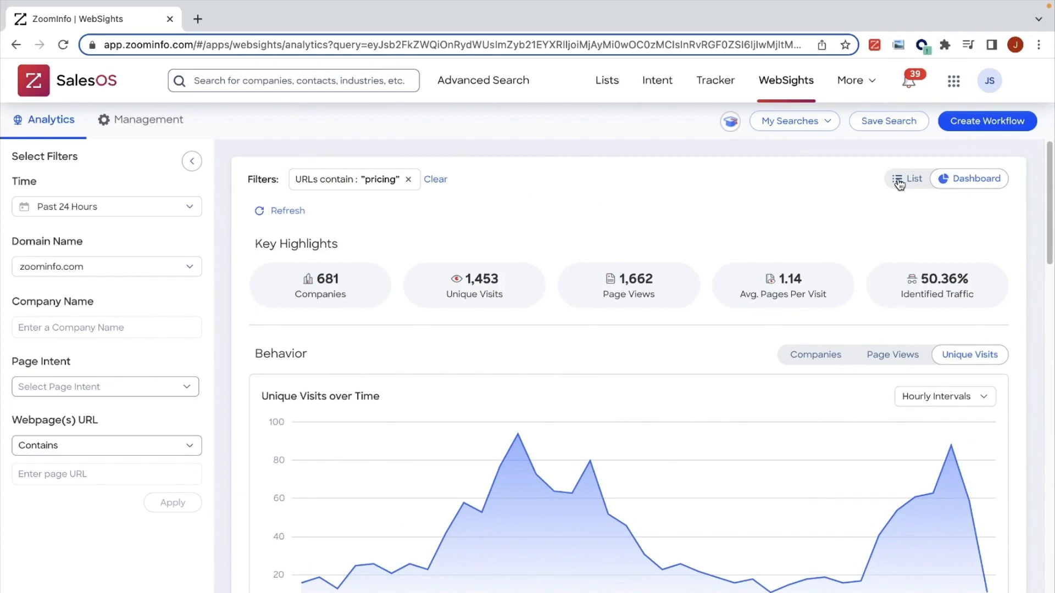
Step: Return the filtered visits to the list view and select all companies in the results
click(908, 180)
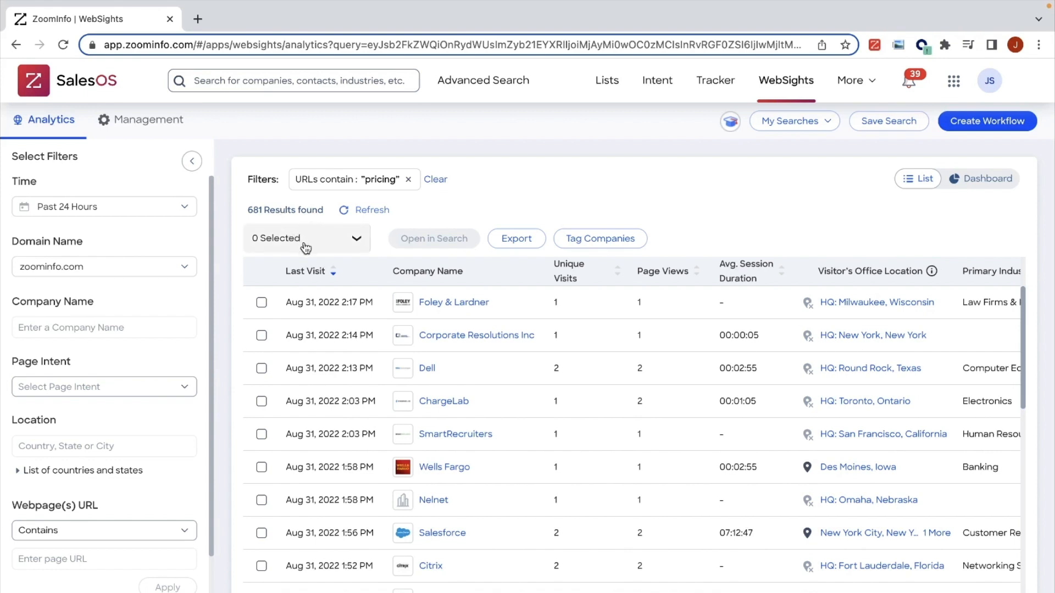
click(354, 241)
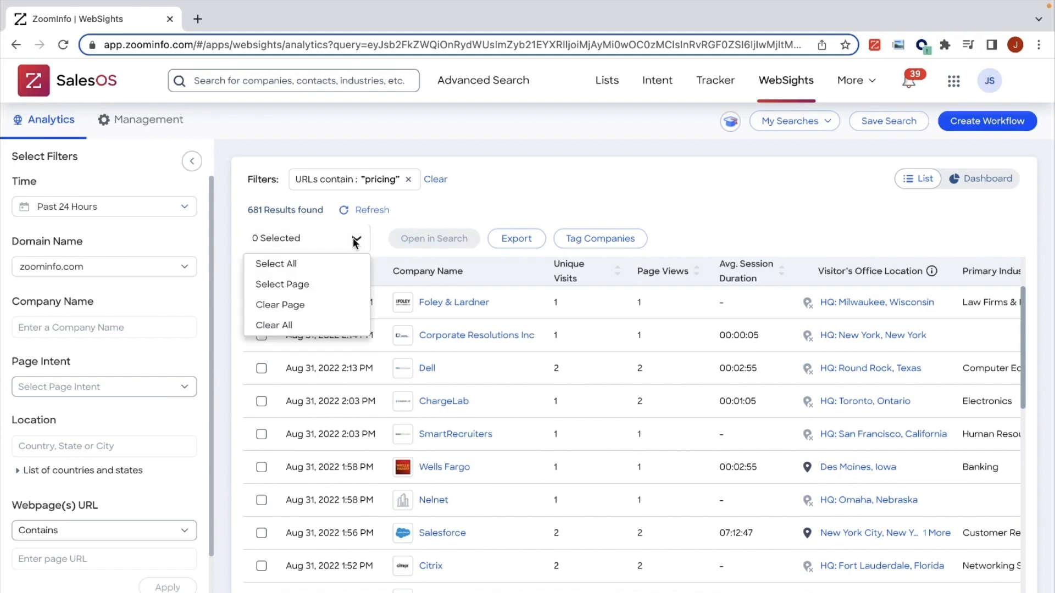
click(331, 267)
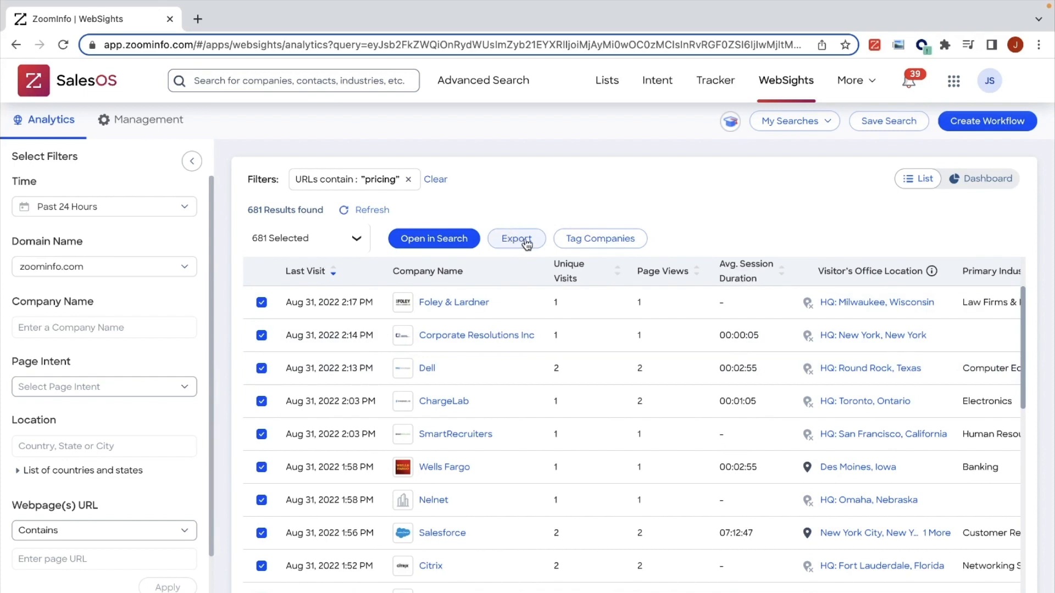
Step: Open the selected WebSights companies in Advanced Search and narrow them to the Software industry
click(460, 240)
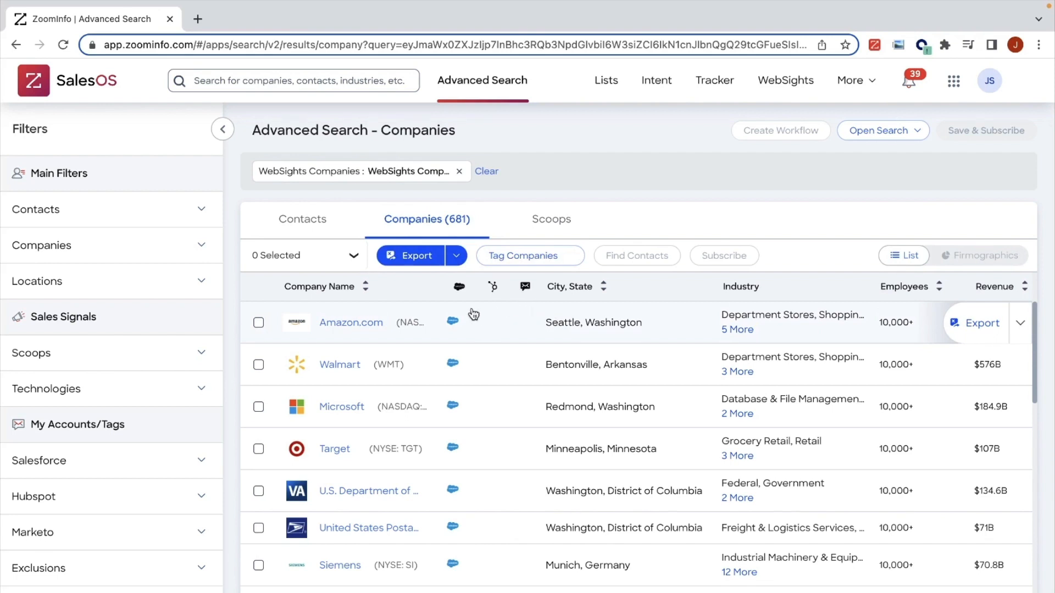
click(132, 246)
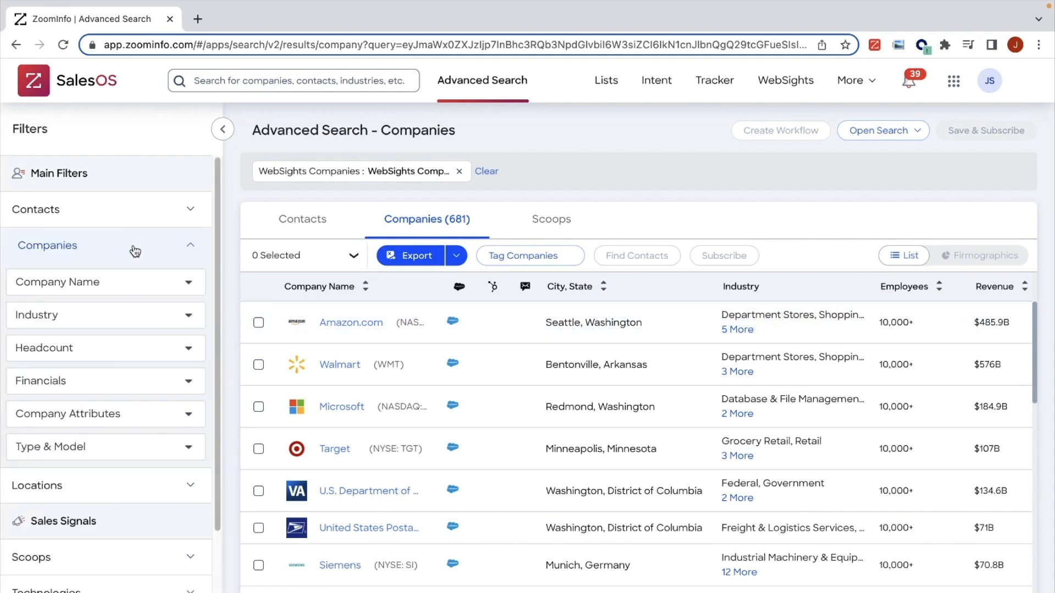
scroll(135, 252, down, 1)
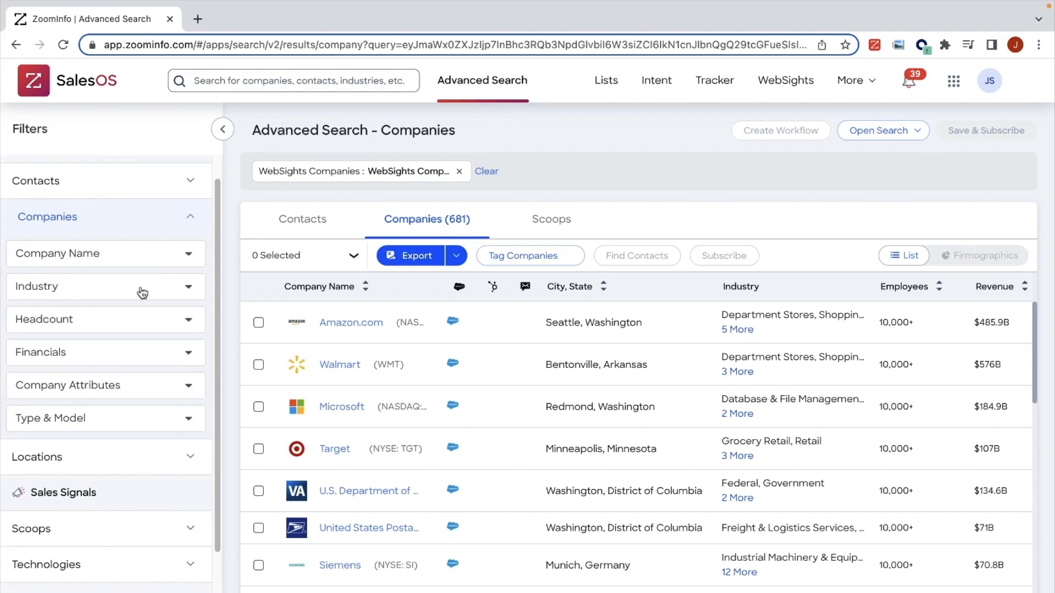
click(142, 291)
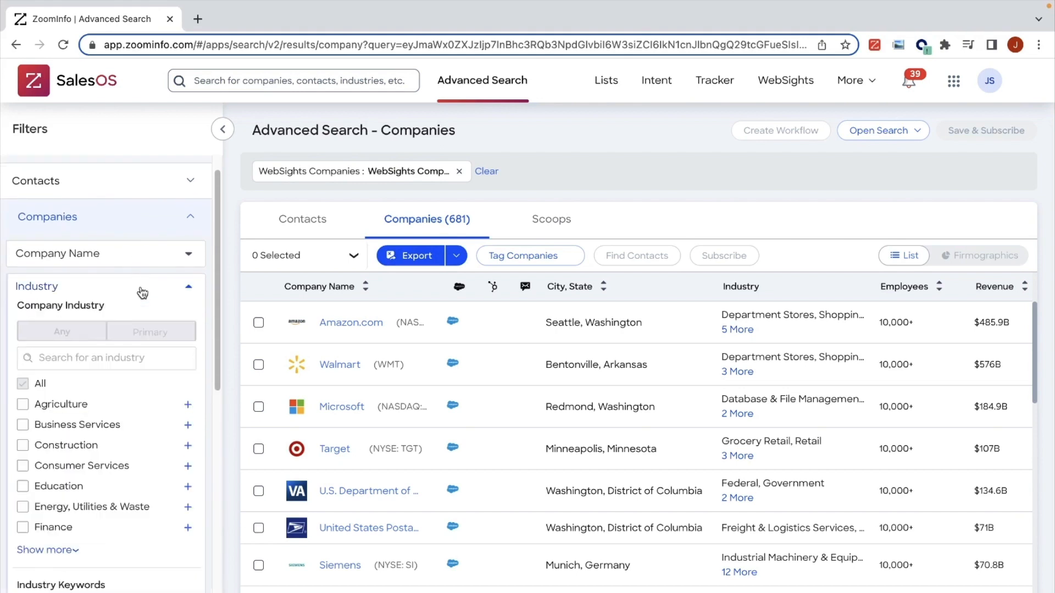
scroll(128, 315, down, 2)
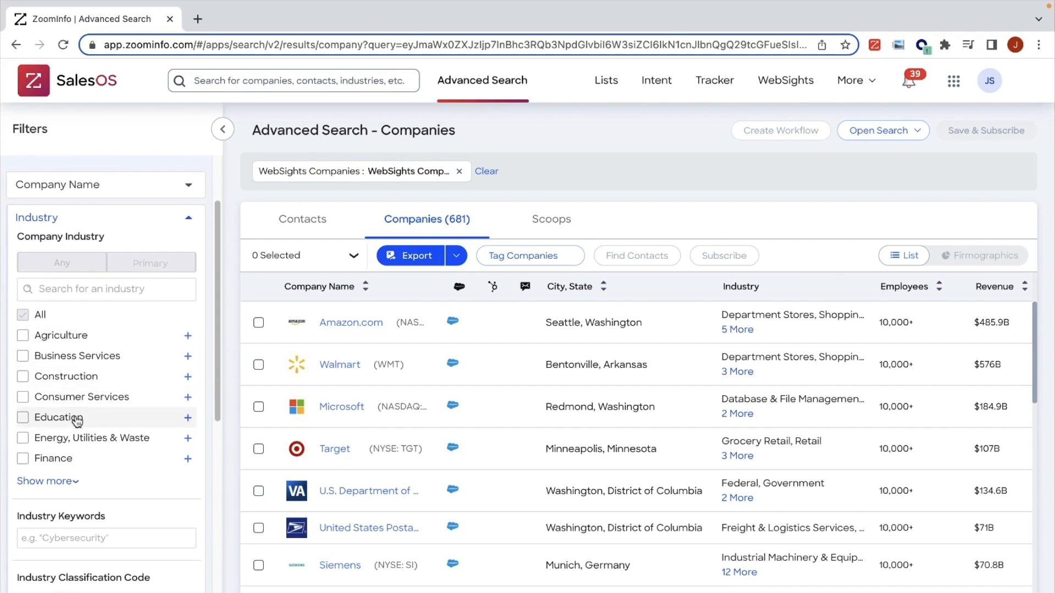
click(73, 482)
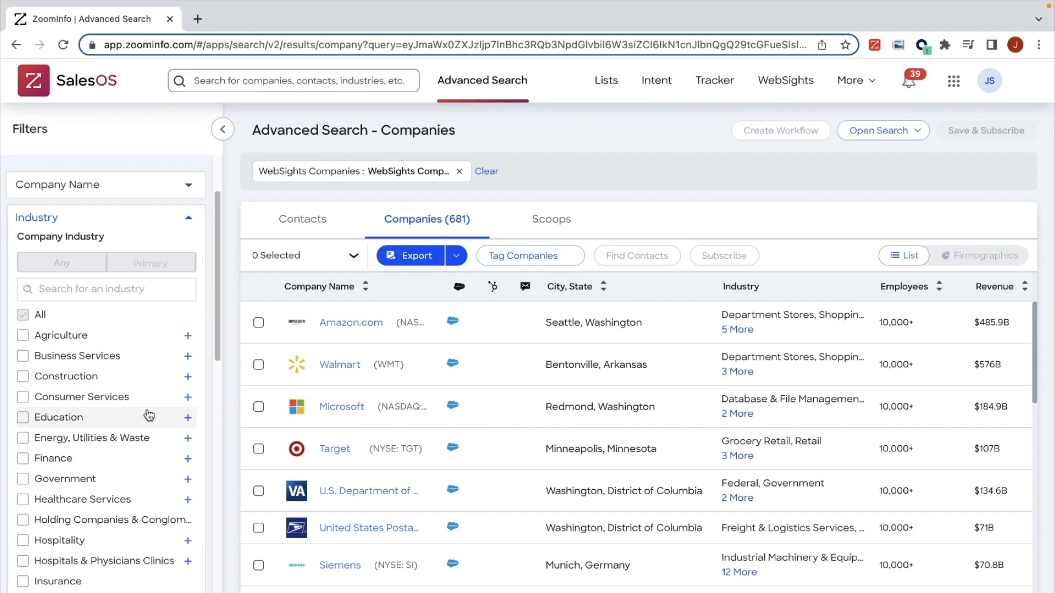
scroll(149, 415, down, 3)
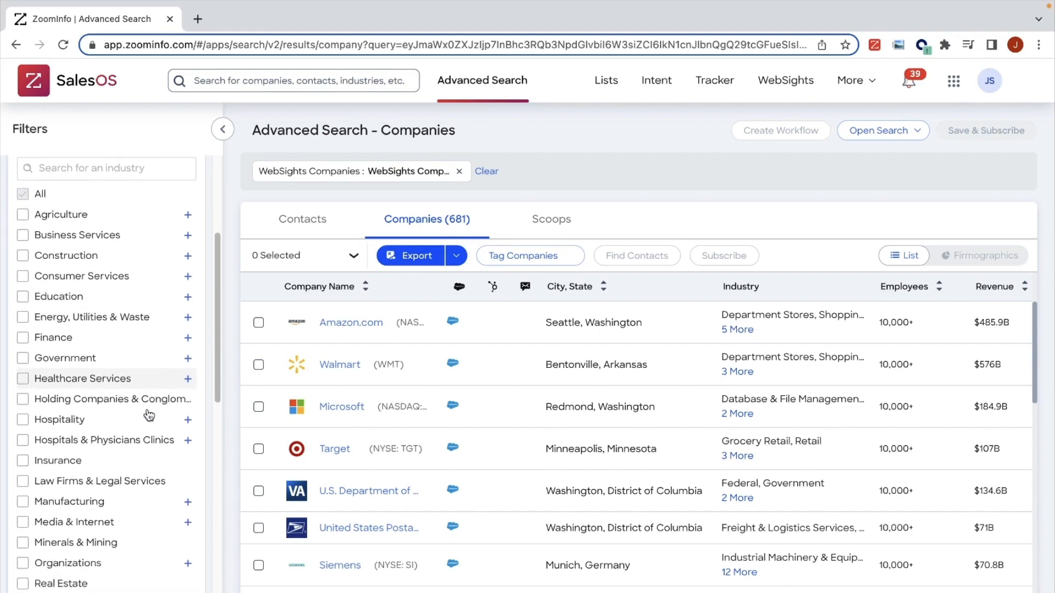
scroll(149, 415, down, 2)
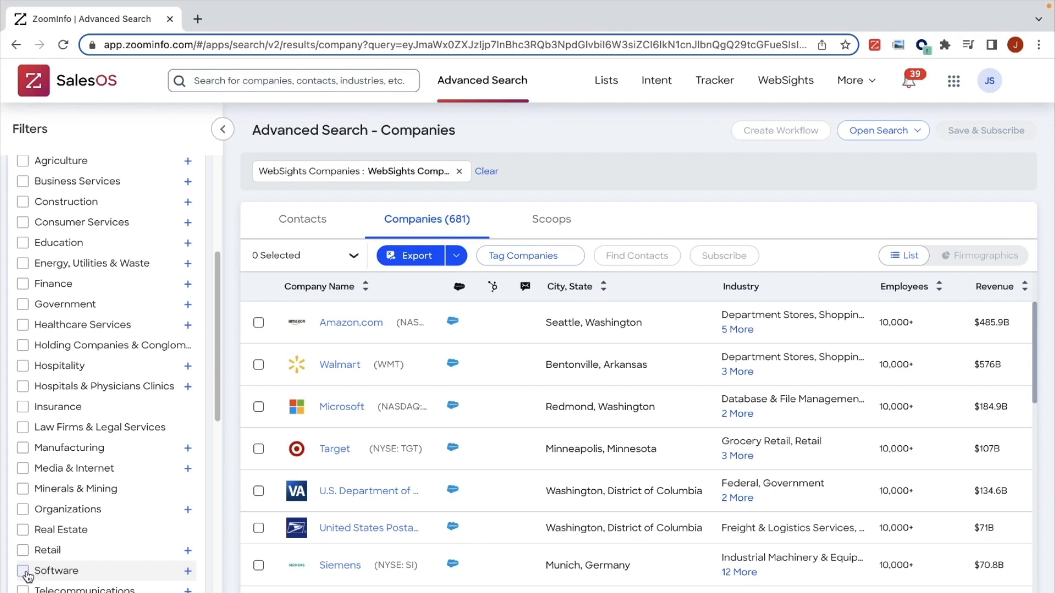
click(24, 573)
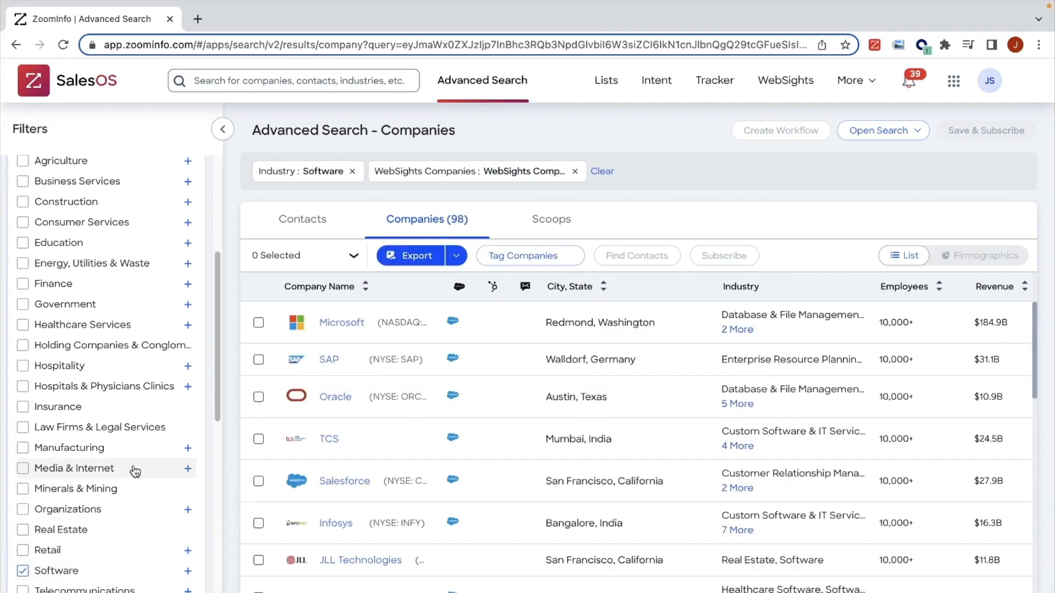
scroll(137, 466, up, 5)
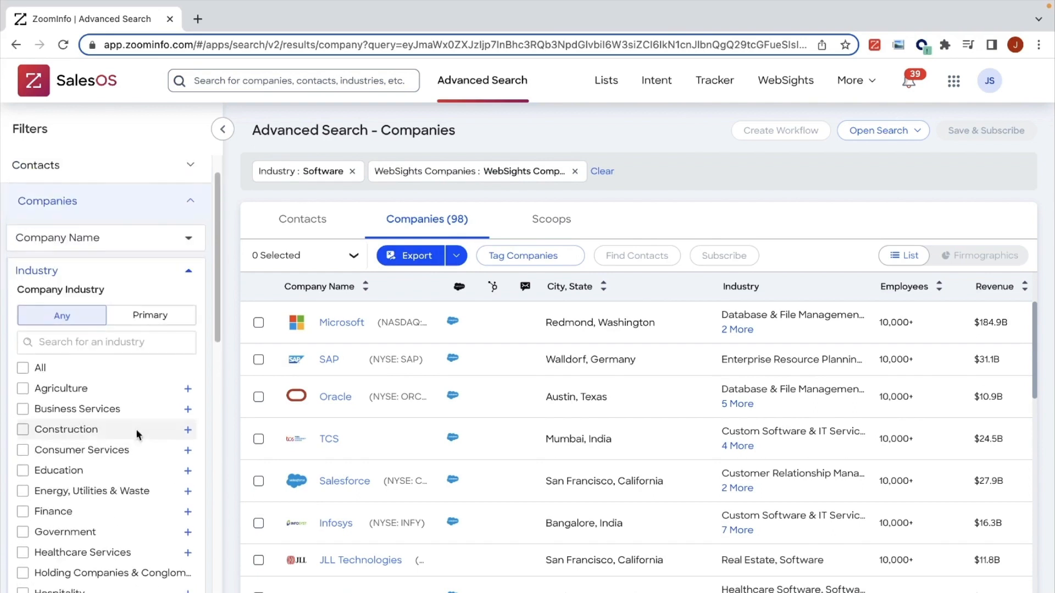
click(189, 270)
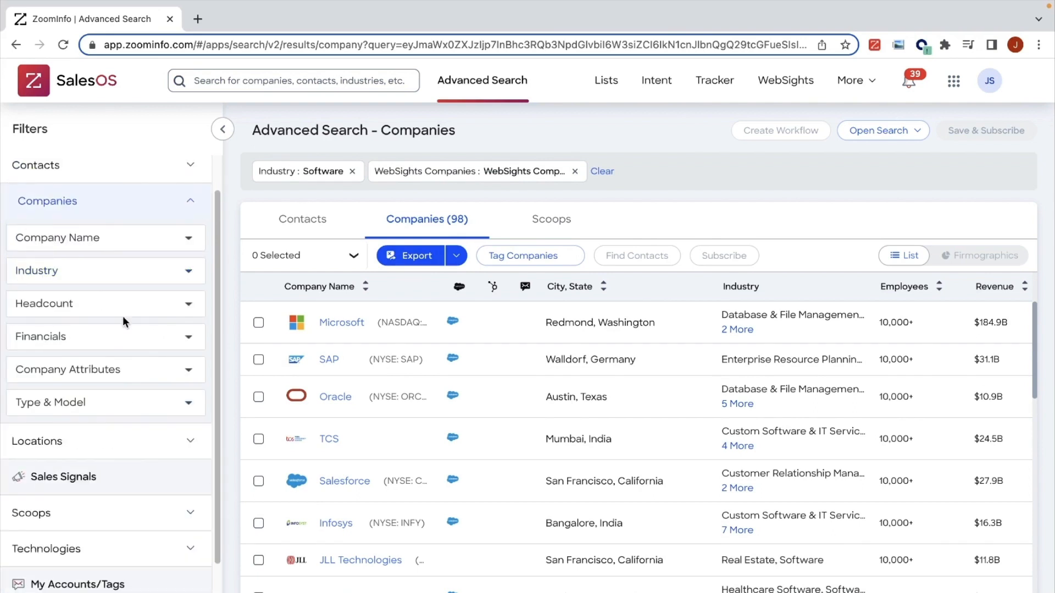
Step: View the headcount filter options and limit the companies to a minimum revenue of $5M
click(164, 311)
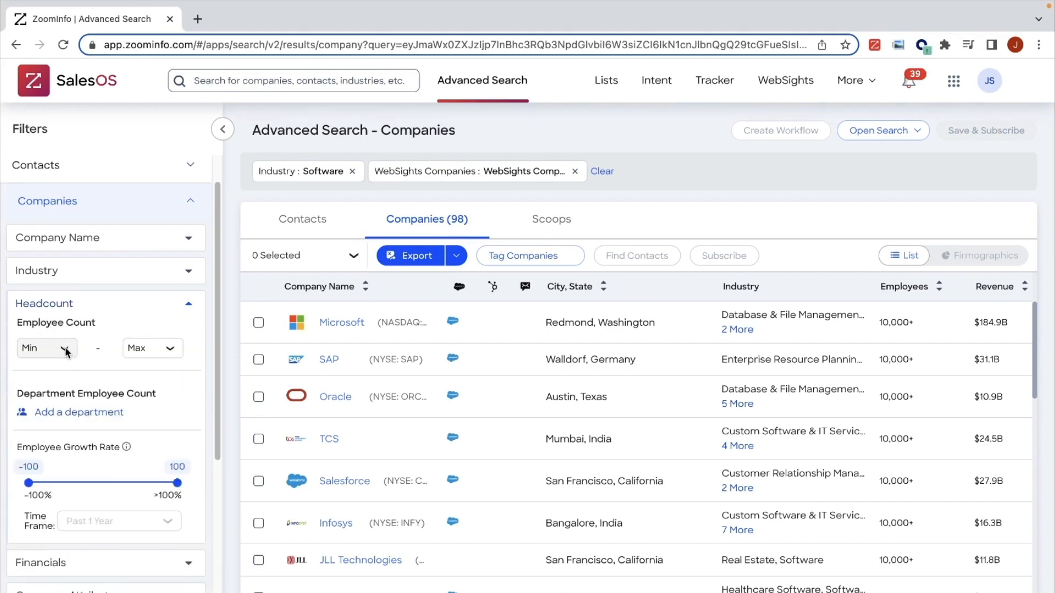
scroll(82, 440, down, 1)
click(114, 546)
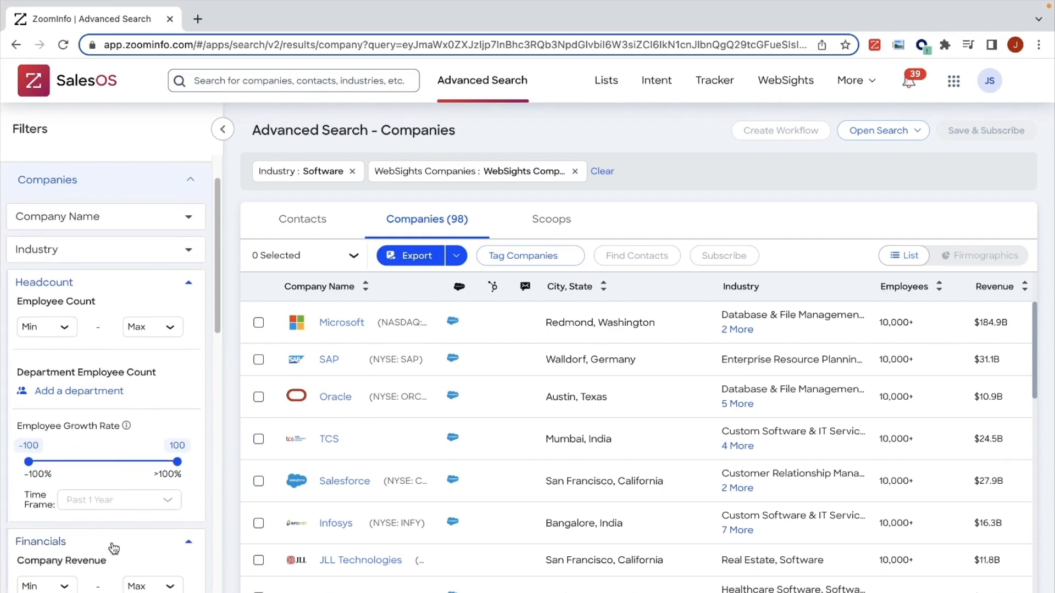
scroll(99, 471, down, 3)
scroll(80, 493, down, 1)
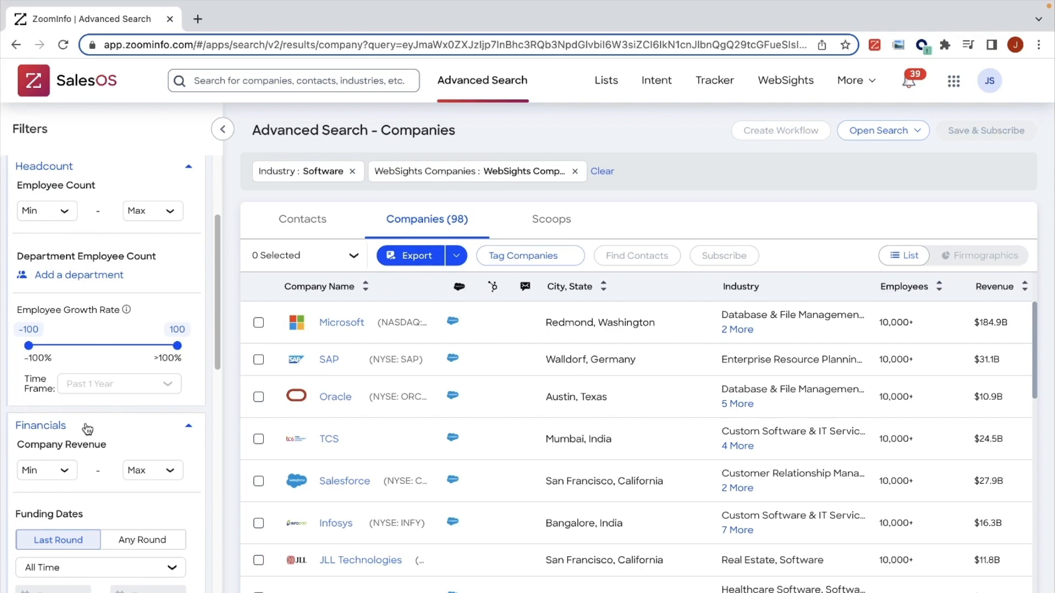
click(64, 471)
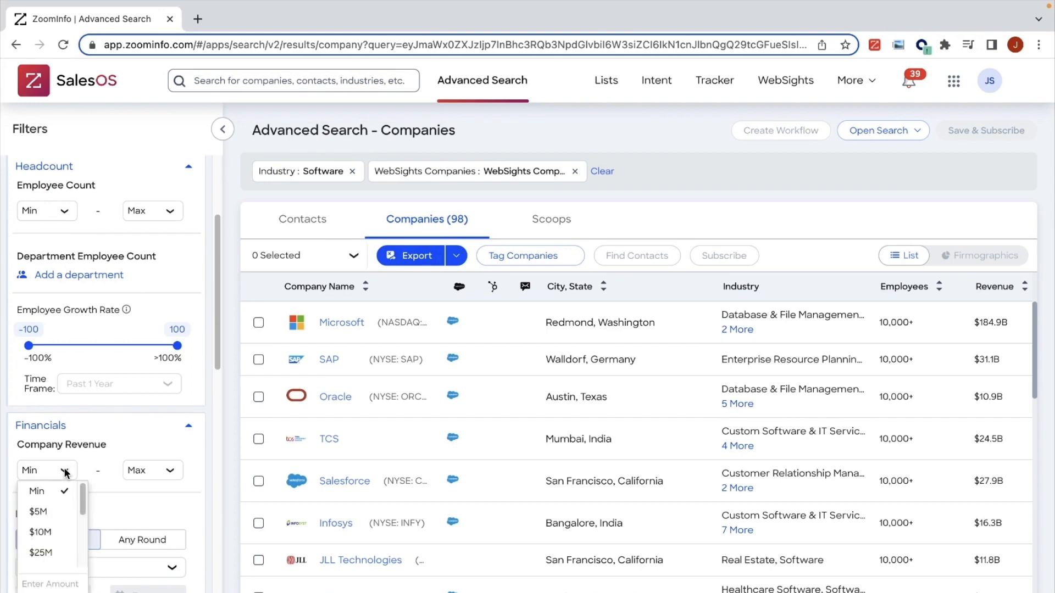
click(57, 512)
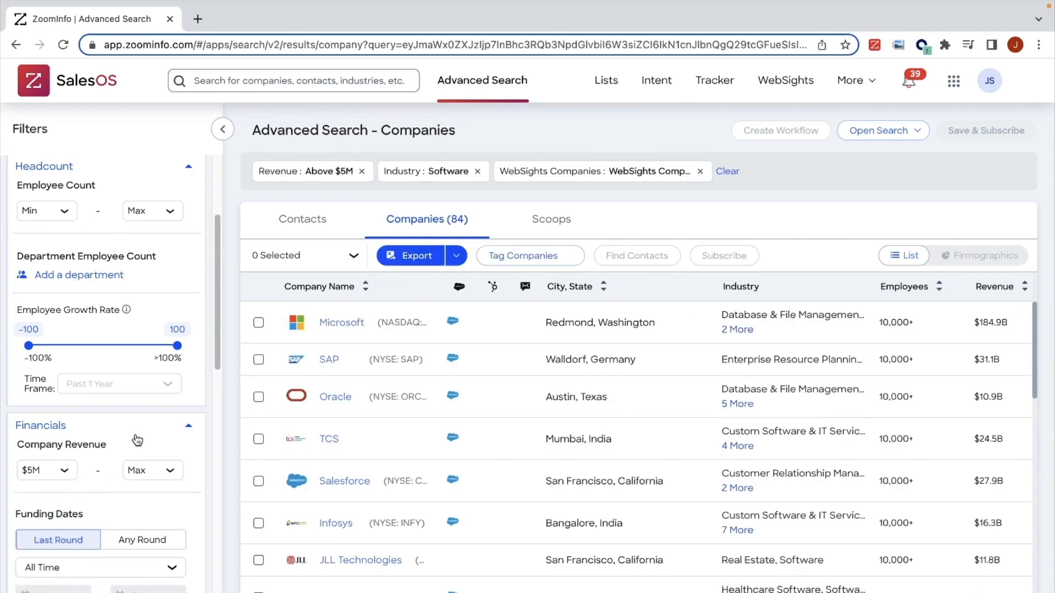
scroll(137, 439, up, 3)
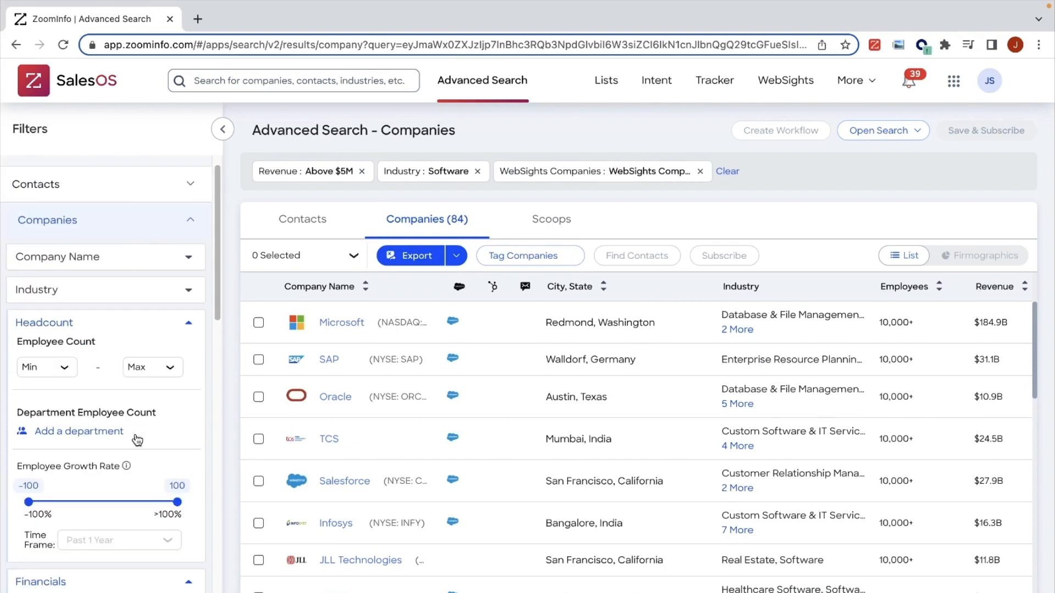
click(196, 329)
click(193, 357)
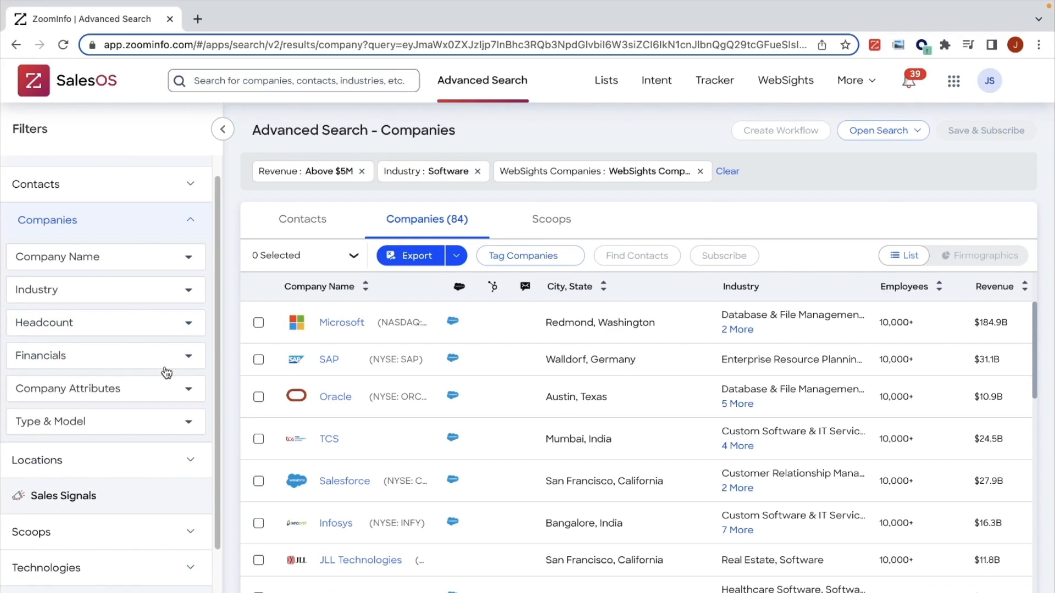
Step: Review the Company Attributes ranking options and the Type & Model filters, leaving the company filters collapsed
click(178, 394)
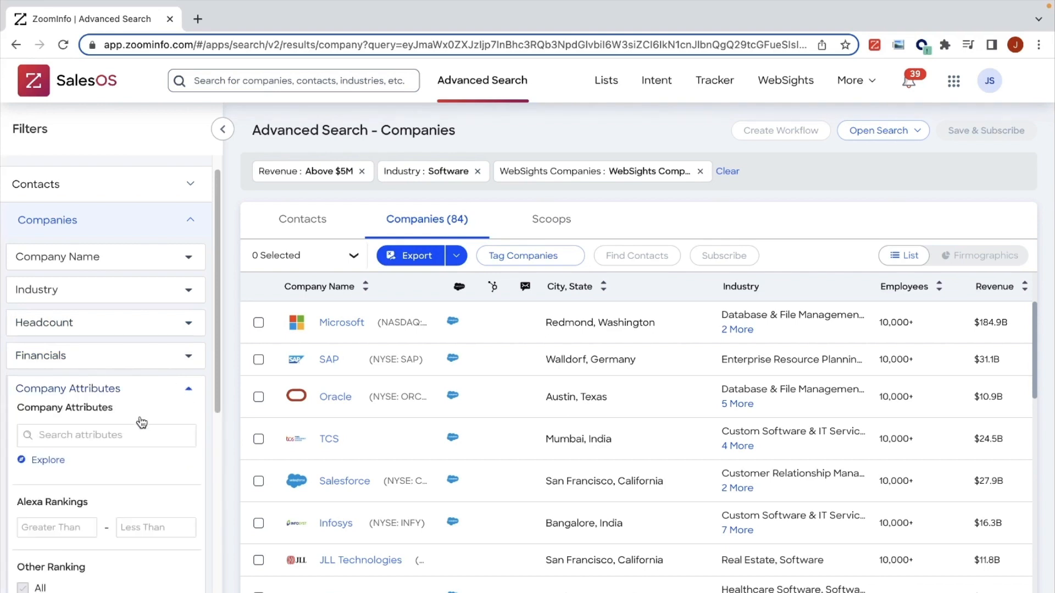
scroll(132, 434, down, 3)
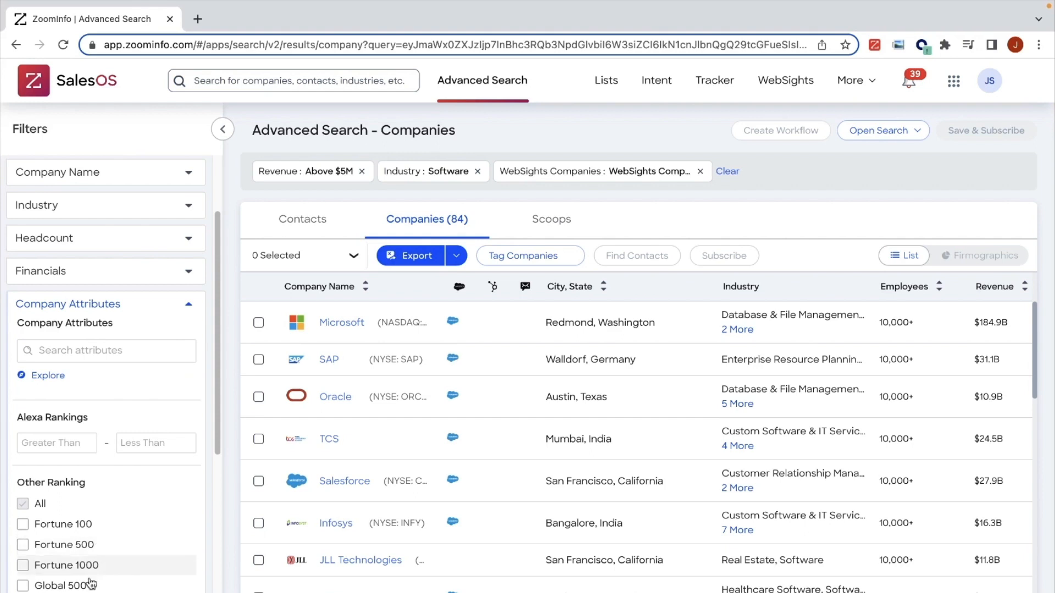
click(184, 308)
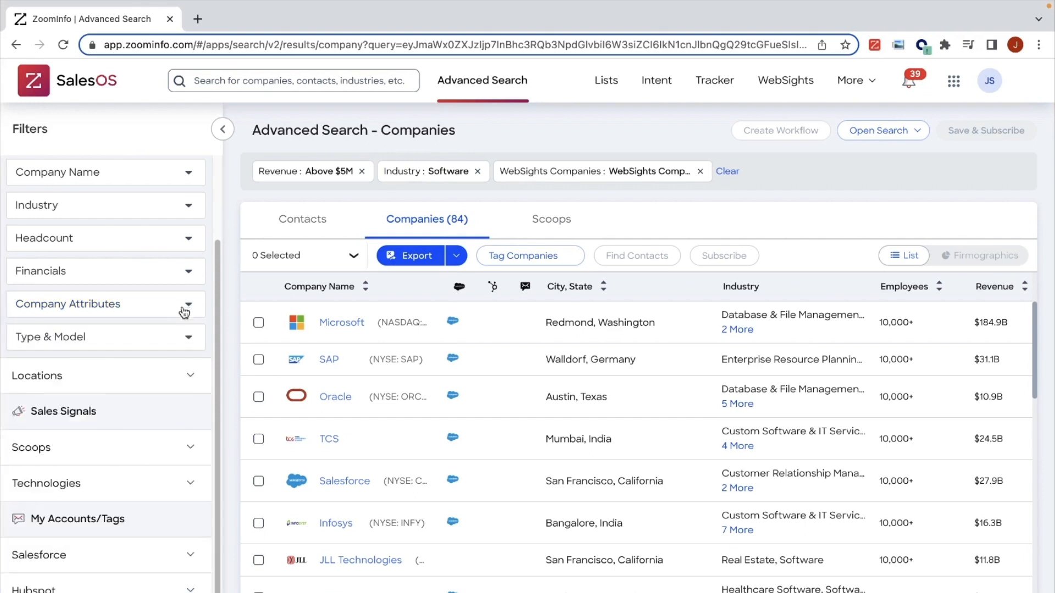
click(177, 349)
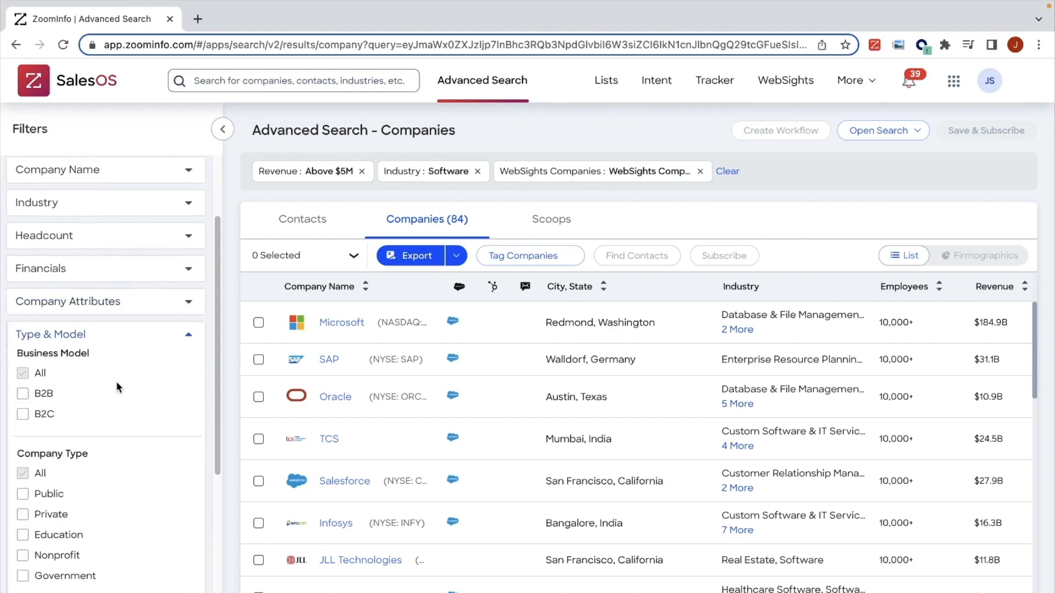
scroll(117, 381, down, 1)
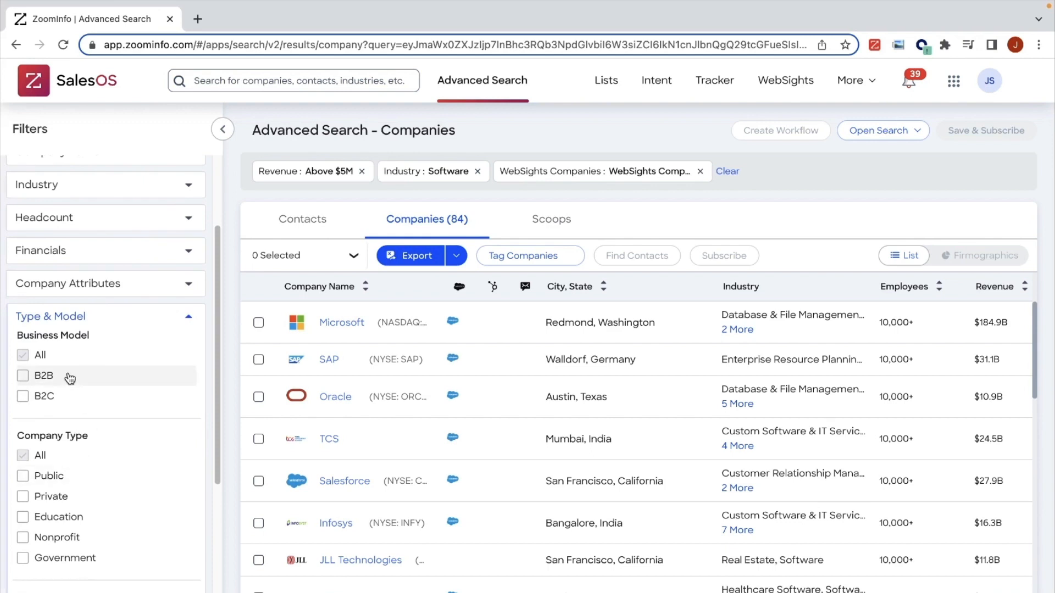
click(189, 318)
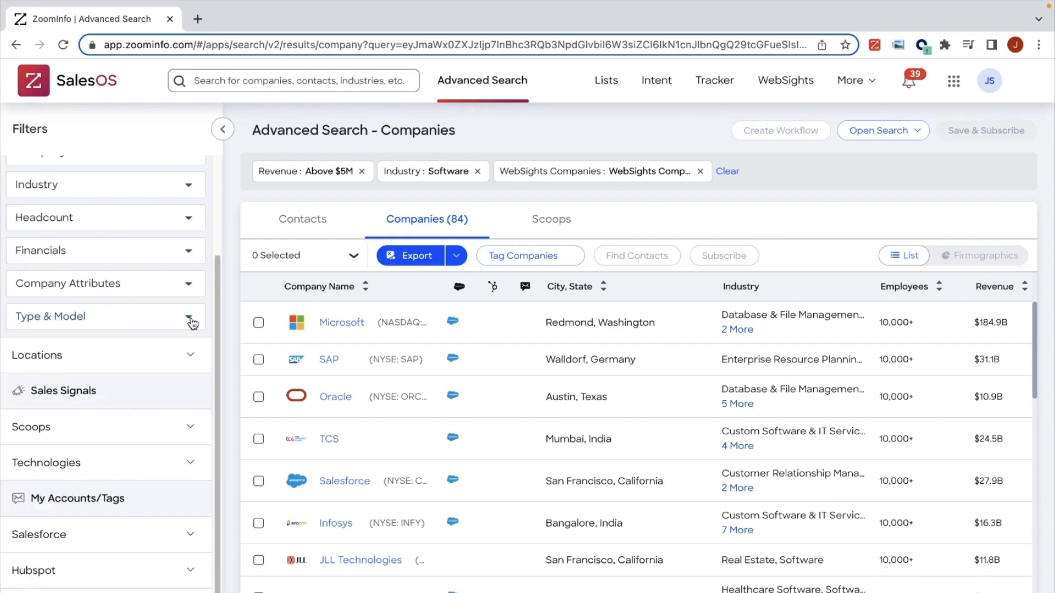
scroll(193, 321, up, 3)
click(190, 247)
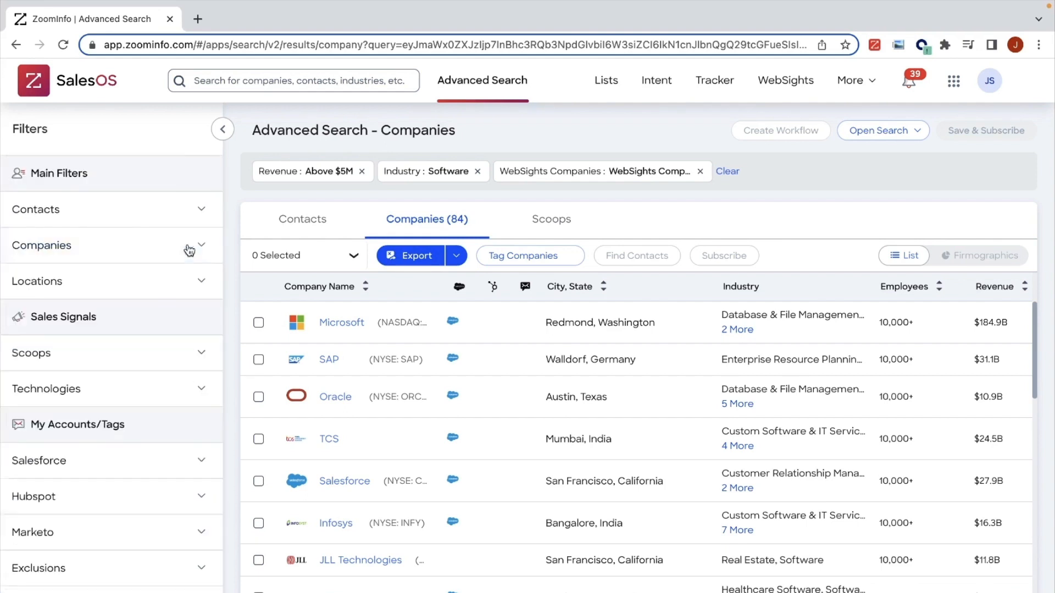
Step: Filter the companies by location to the US state of California
click(190, 288)
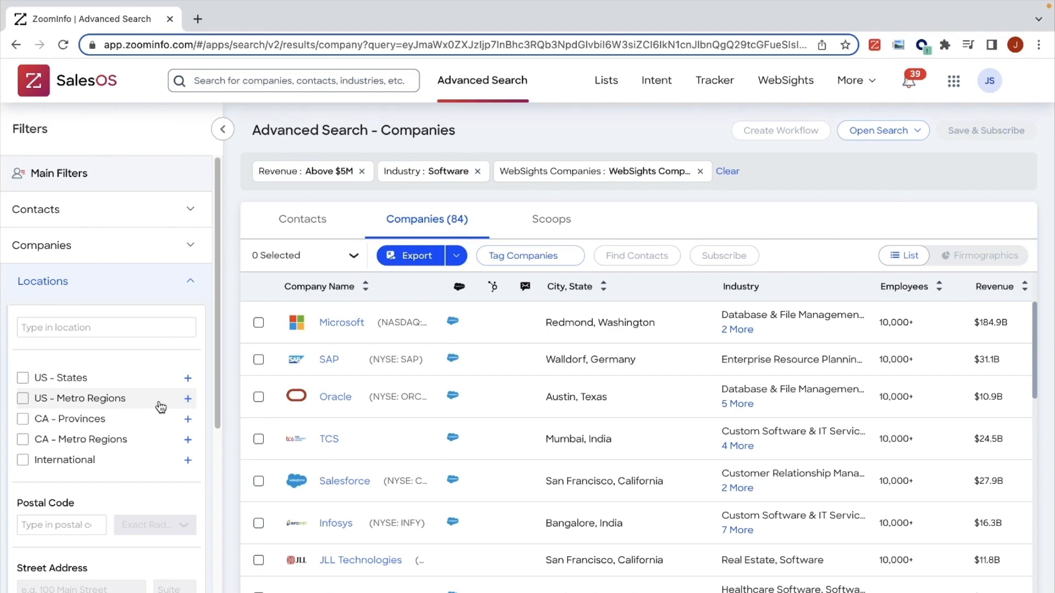
click(188, 378)
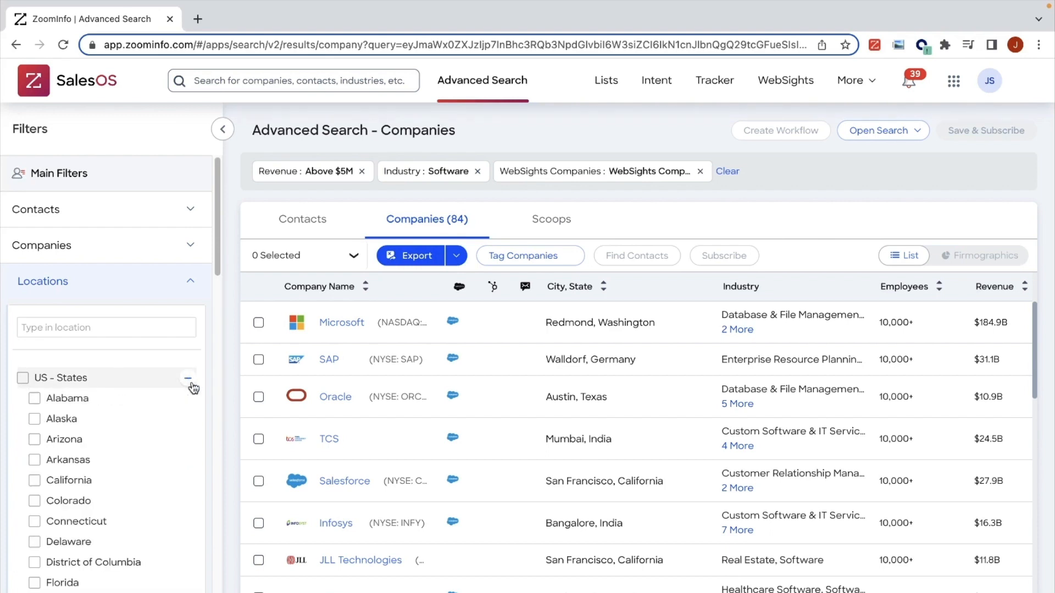
click(76, 483)
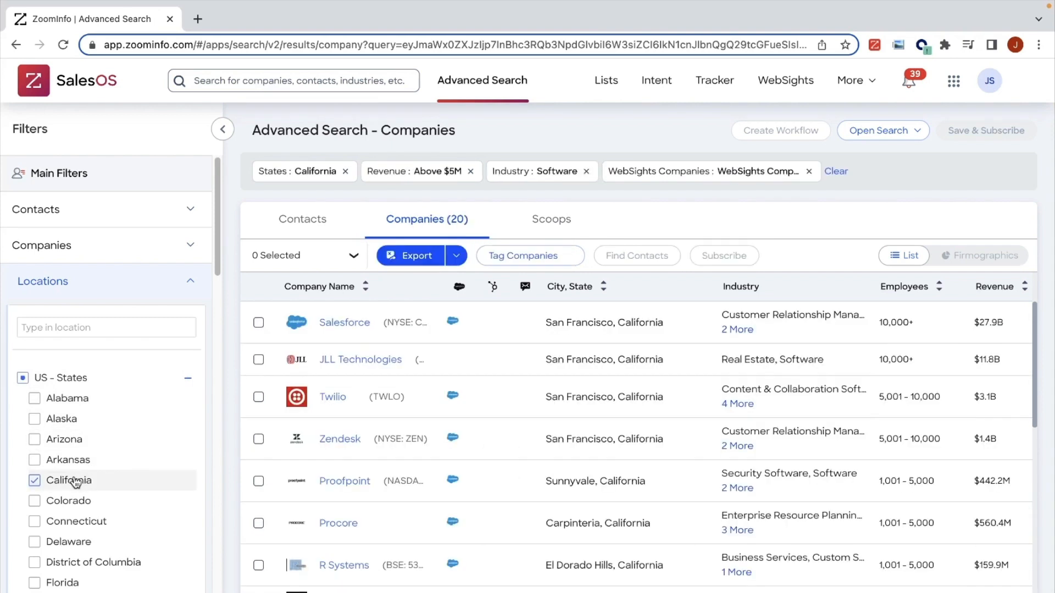
click(190, 286)
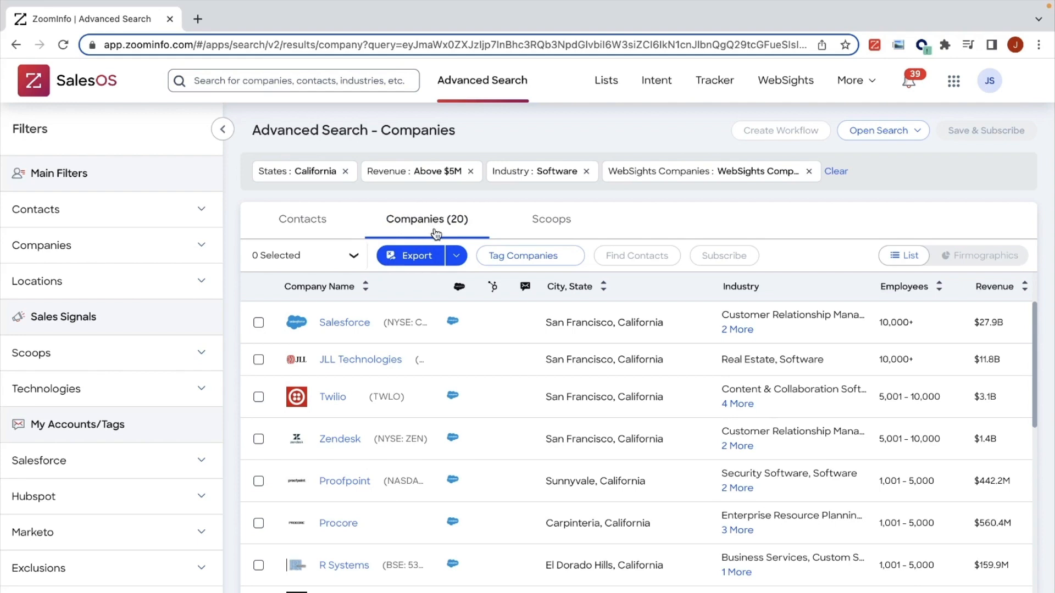
Step: Collapse the filter pane and look through the available export destinations for the company results without exporting
click(217, 129)
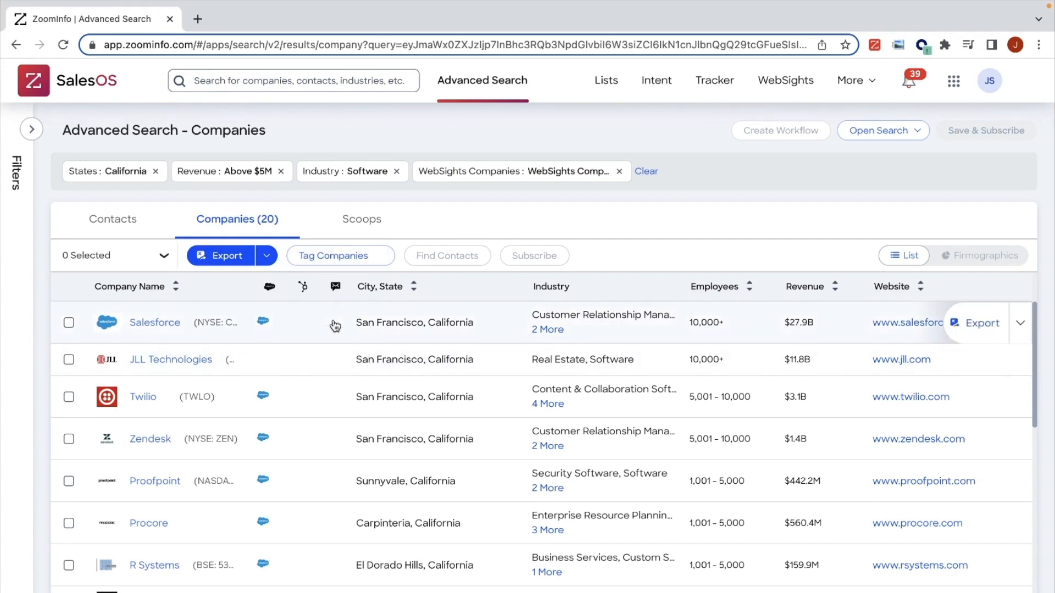
click(267, 257)
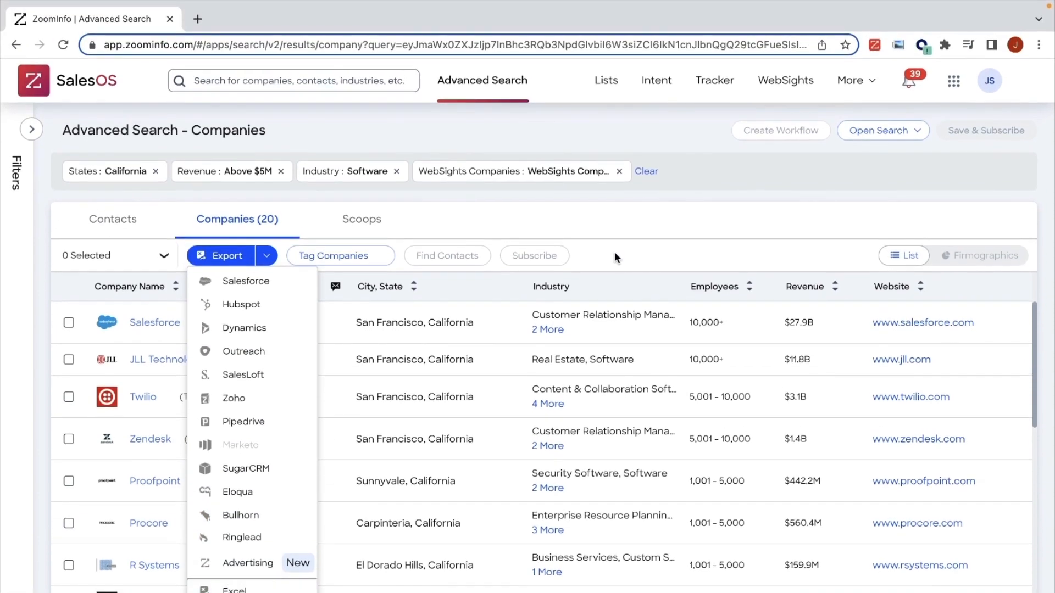
click(643, 229)
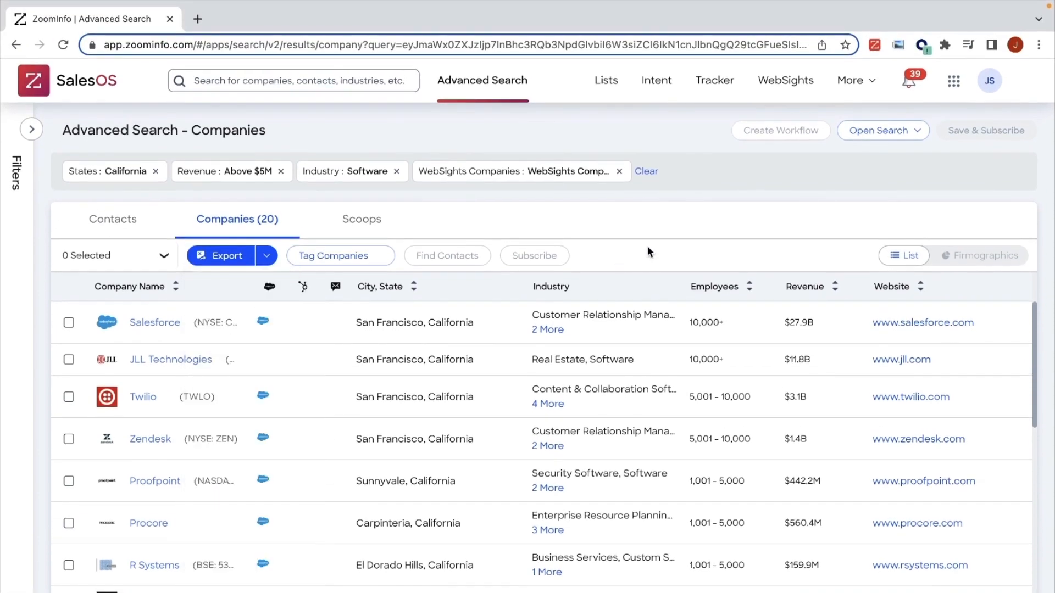